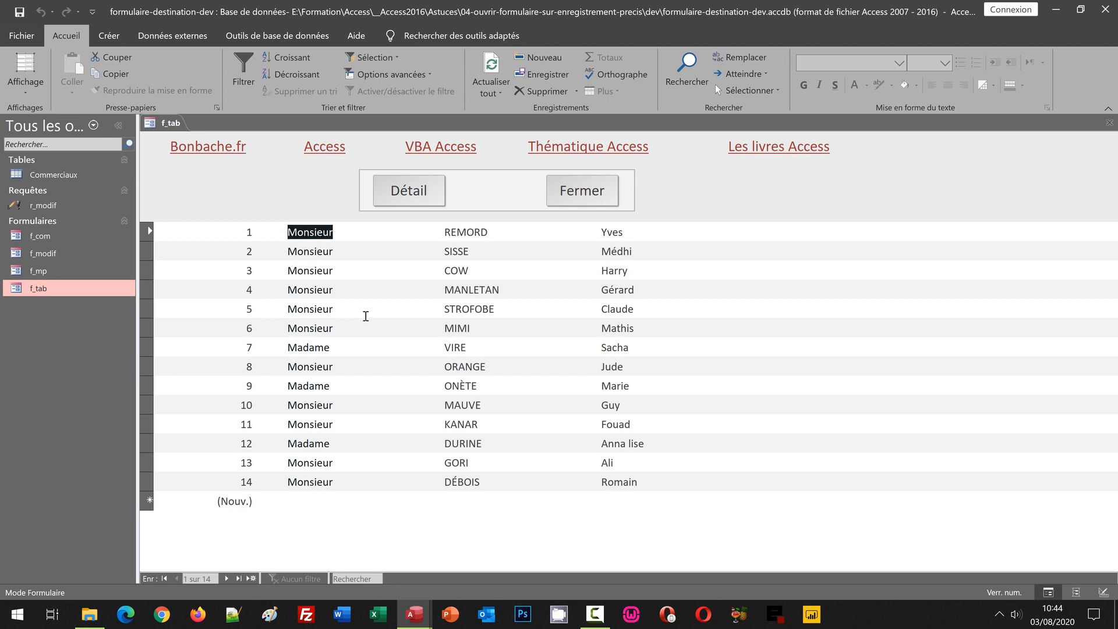
# Step: Open the detail form for record 7 from the f_tab list, view it, and close it
pyautogui.click(295, 348)
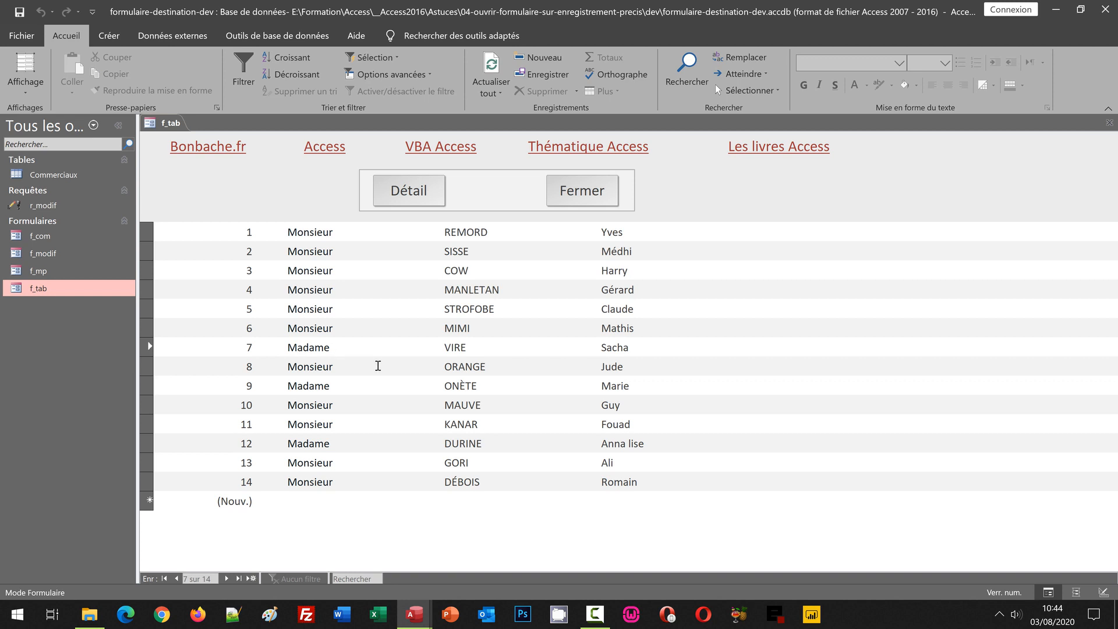
pyautogui.click(428, 194)
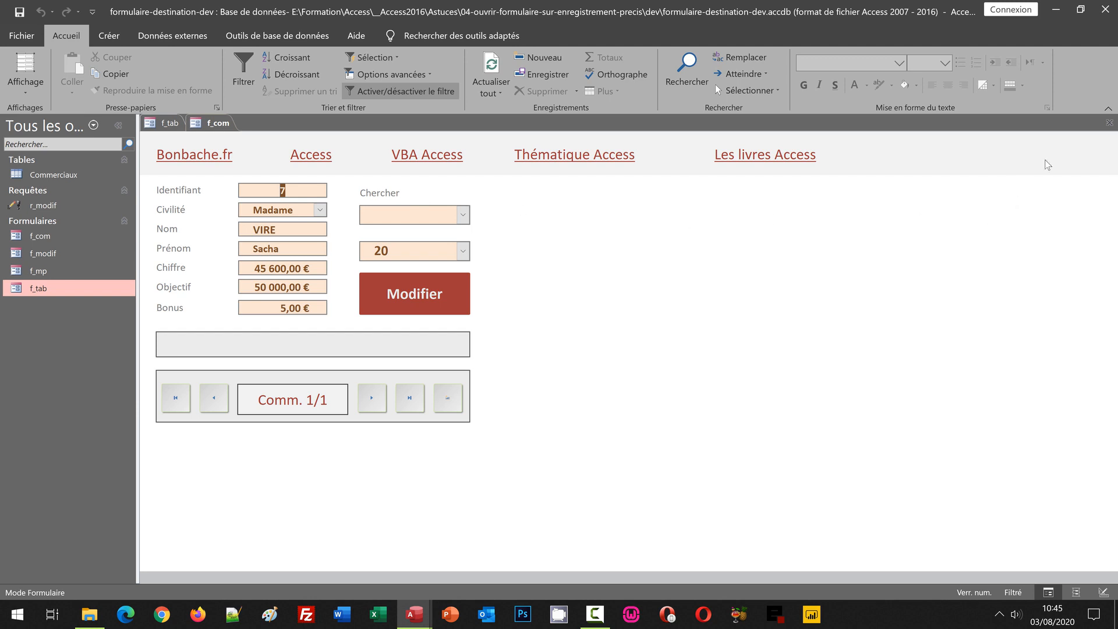
pyautogui.click(1108, 123)
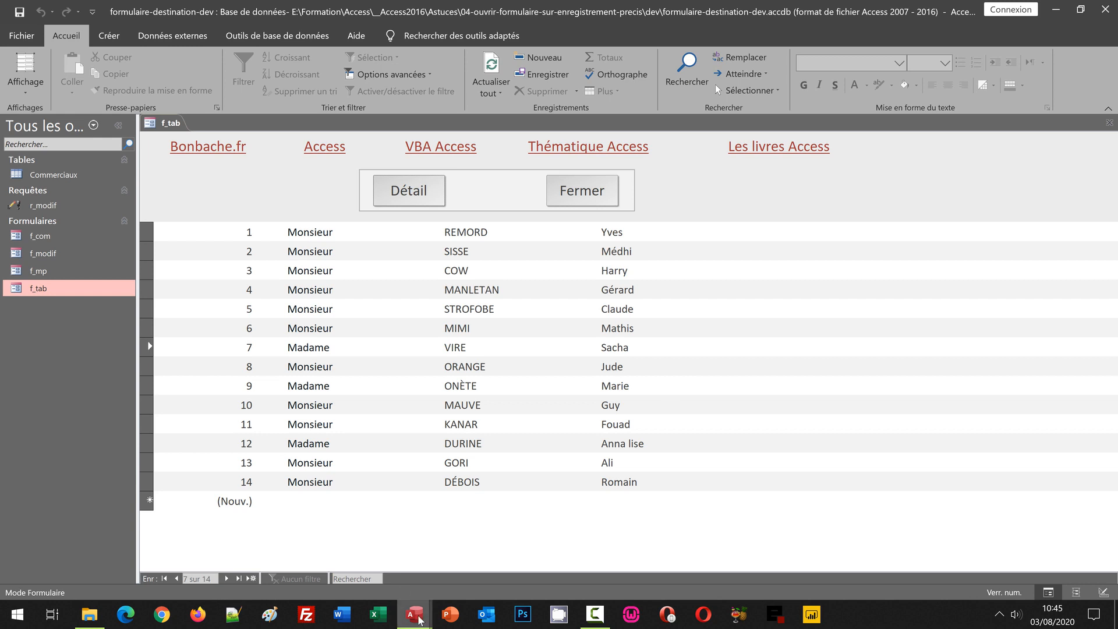
# Step: Switch to the formulaire-destination database, view the f_tab form with record 6 selected, and close the form
pyautogui.moveTo(414, 614)
pyautogui.click(482, 569)
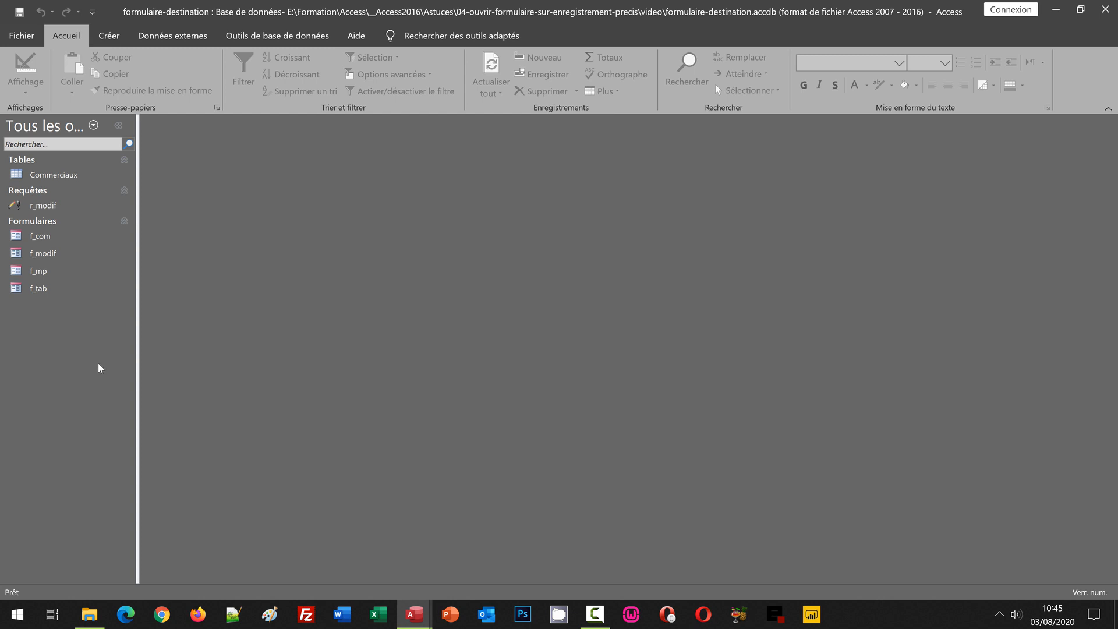
pyautogui.doubleClick(38, 294)
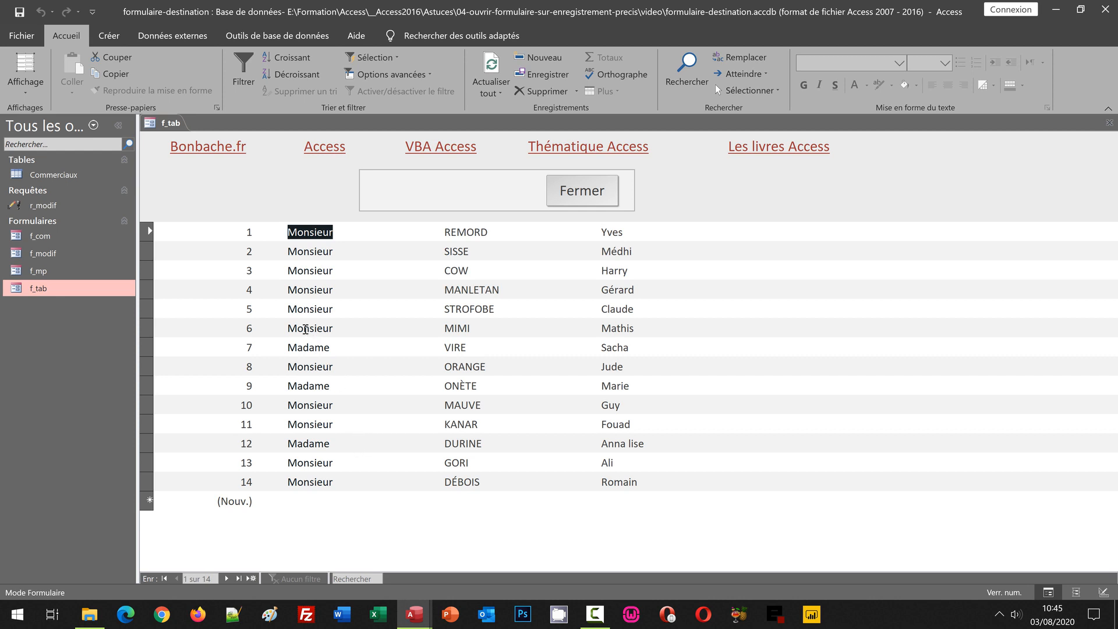
pyautogui.click(304, 328)
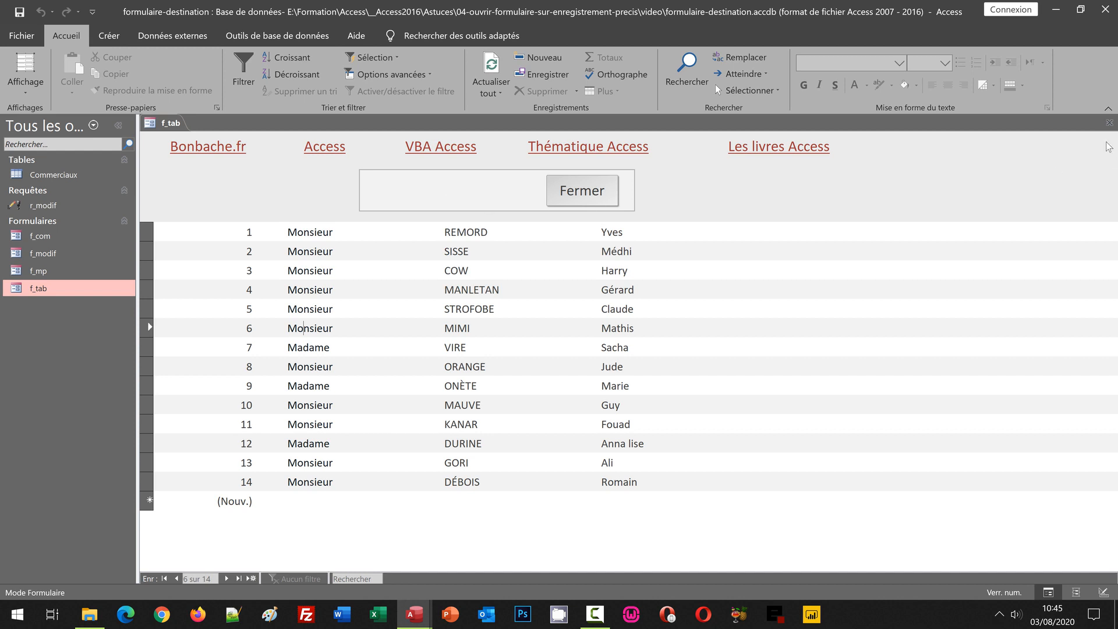
pyautogui.click(1109, 123)
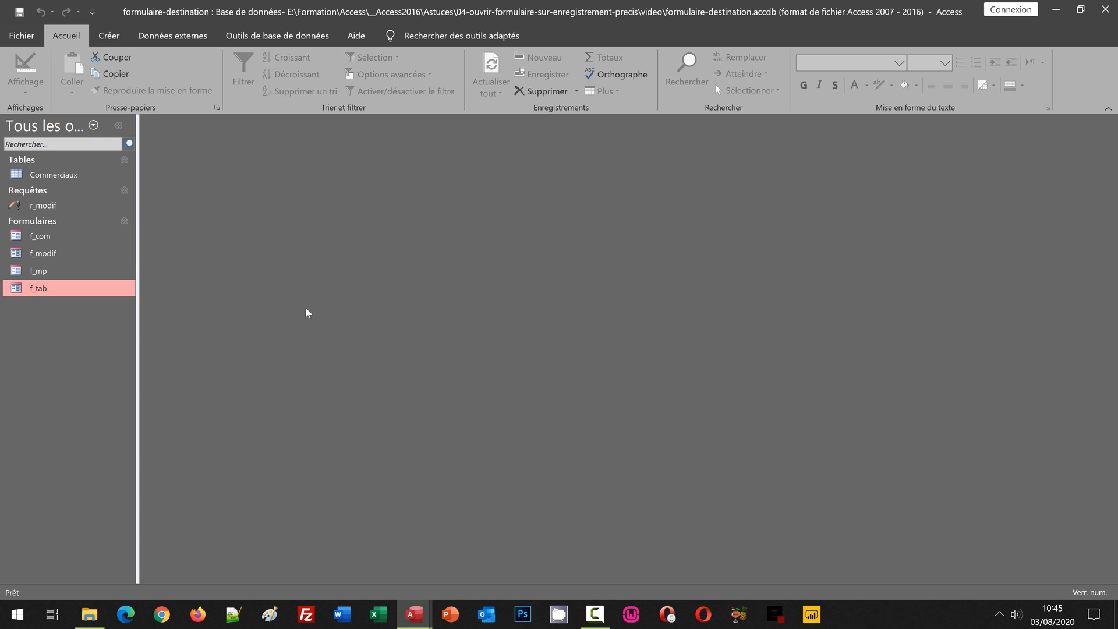
# Step: Open the f_com form, browse its records one by one up to record 5, and close the form
pyautogui.doubleClick(41, 236)
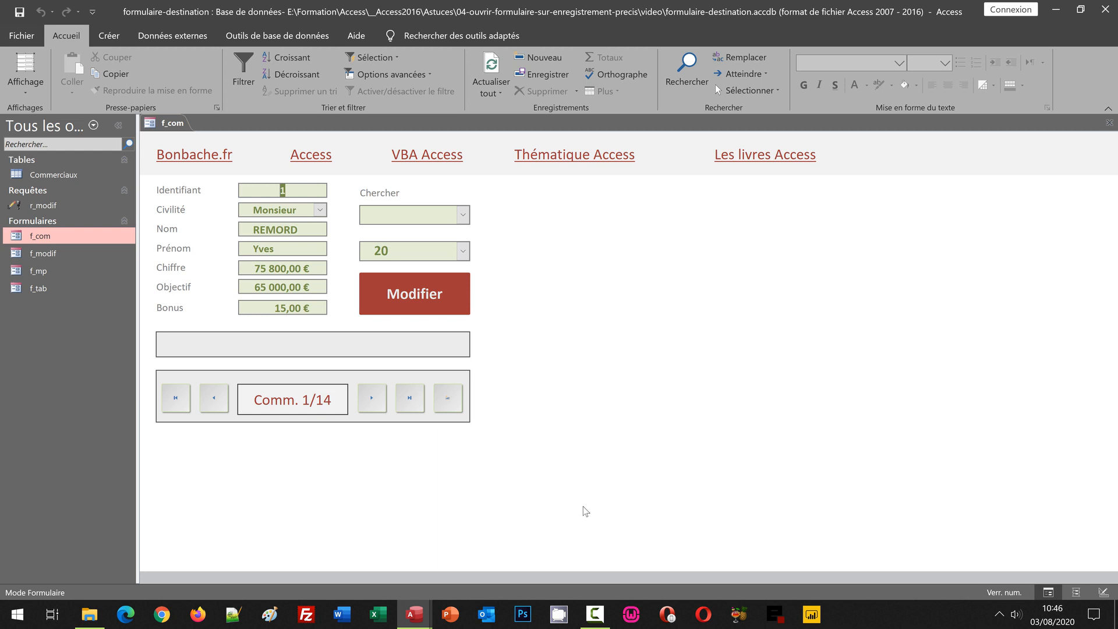
pyautogui.click(372, 398)
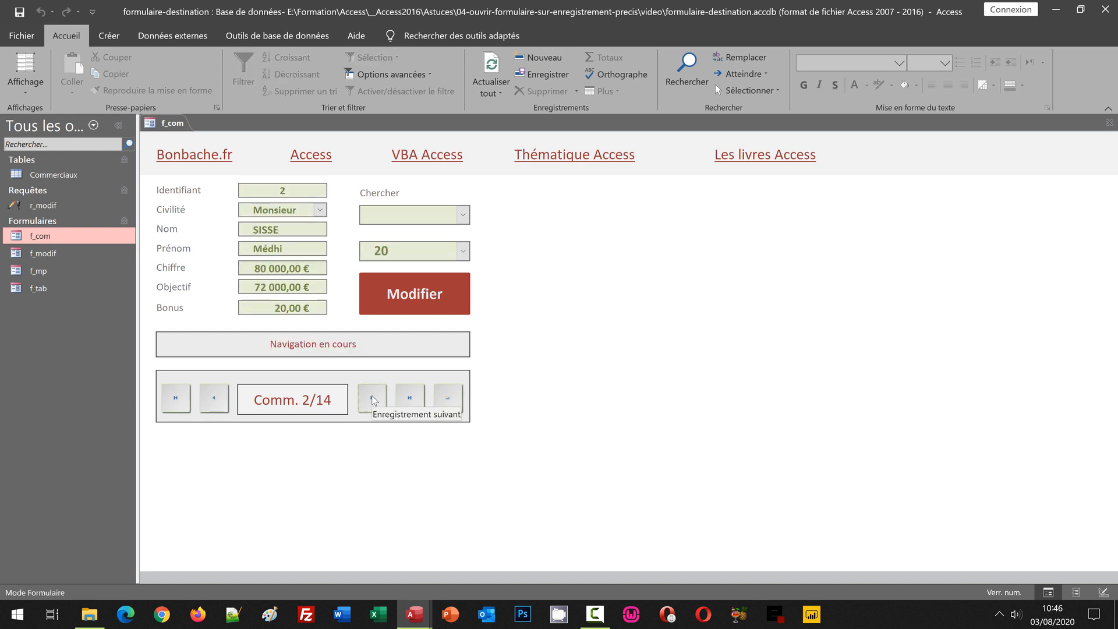
pyautogui.click(372, 398)
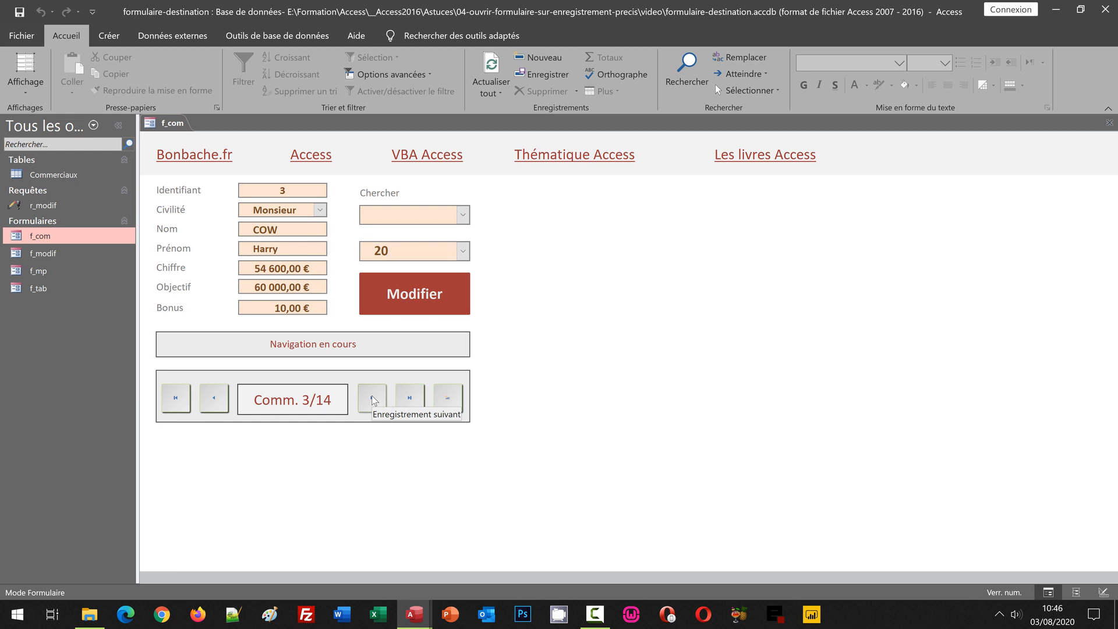
pyautogui.click(373, 399)
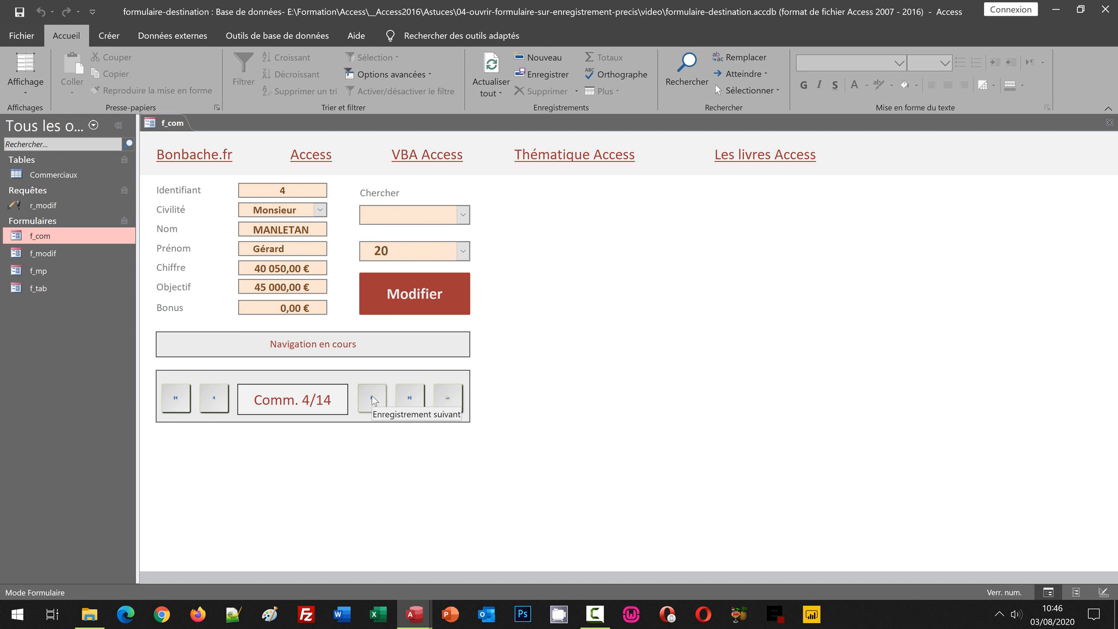
pyautogui.click(373, 400)
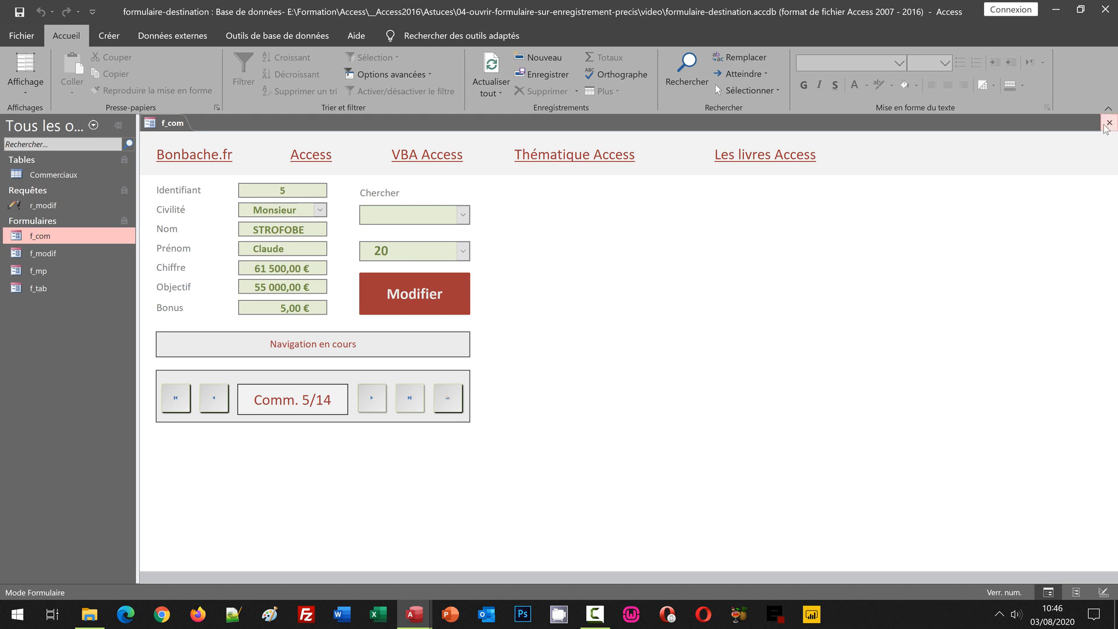
pyautogui.click(1109, 123)
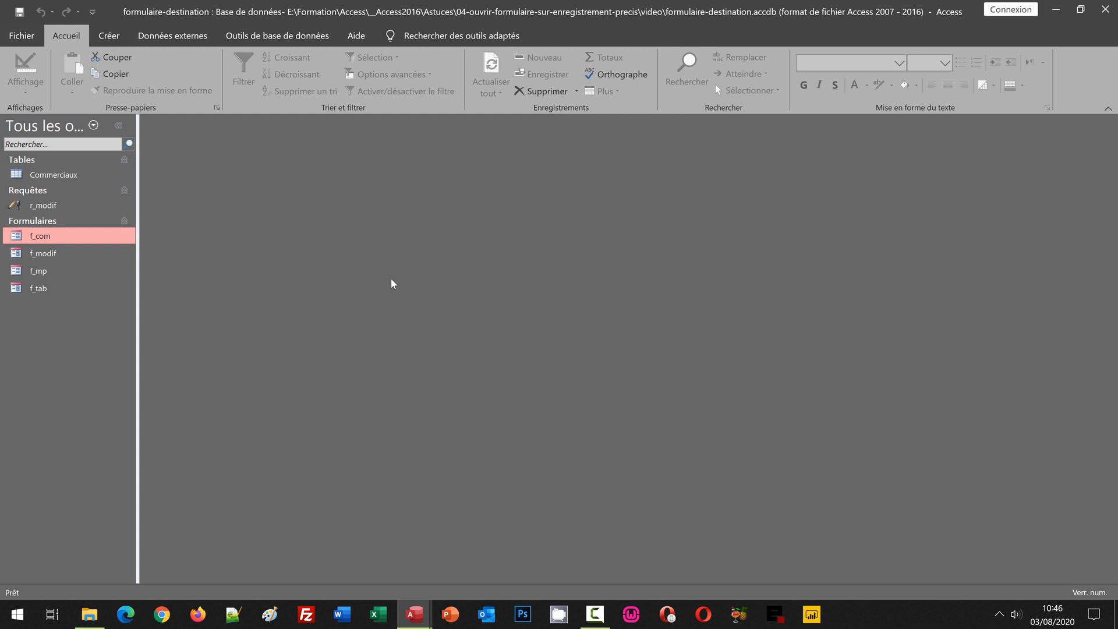
# Step: Open f_tab in design view and draw a command button about 2 cm by 0.9 cm in the header frame beside Fermer
pyautogui.click(39, 290)
pyautogui.rightClick(40, 294)
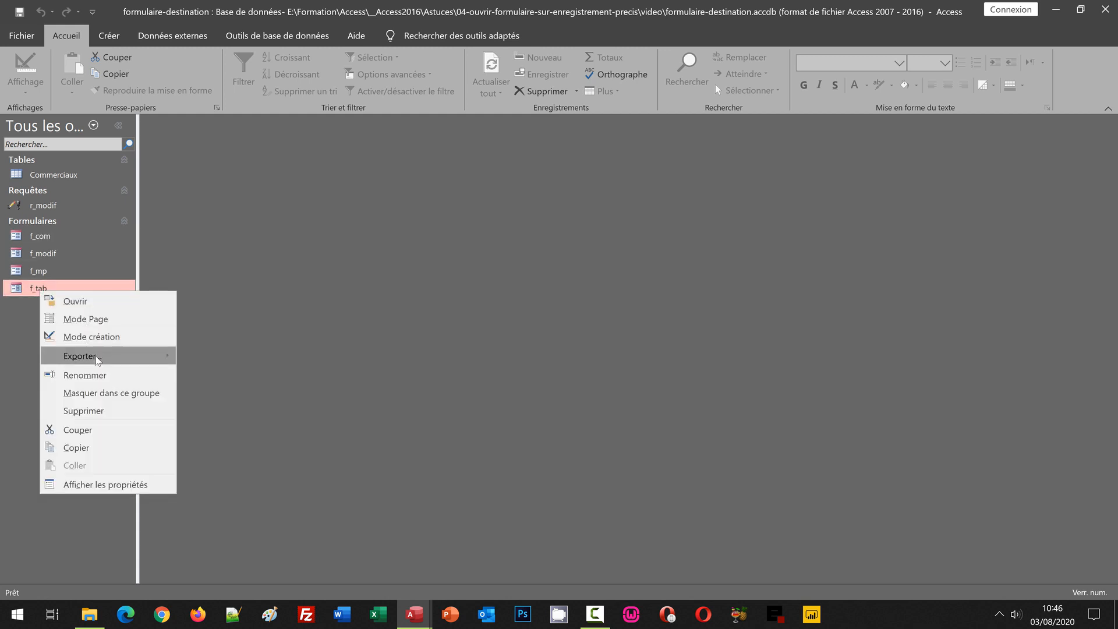
pyautogui.click(92, 336)
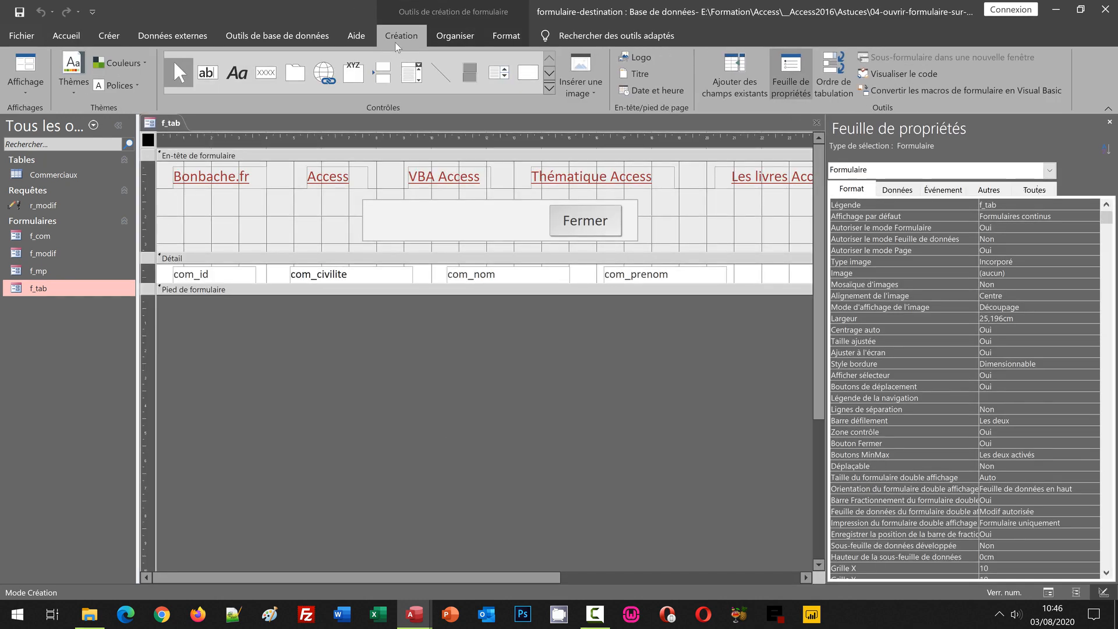
pyautogui.click(264, 73)
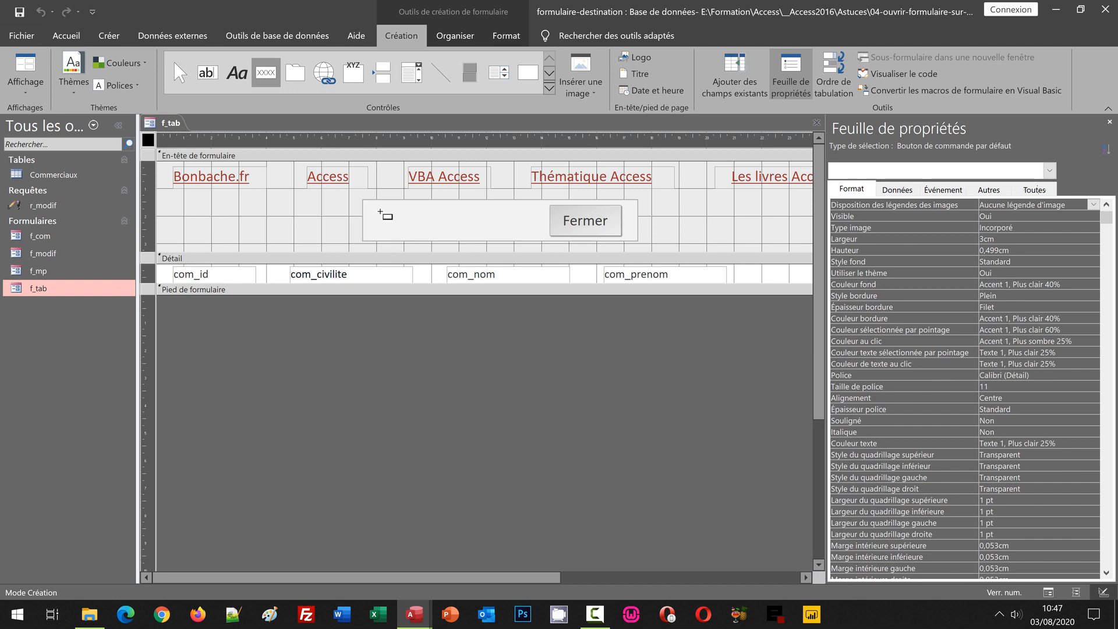
pyautogui.moveTo(379, 210); pyautogui.dragTo(435, 235)
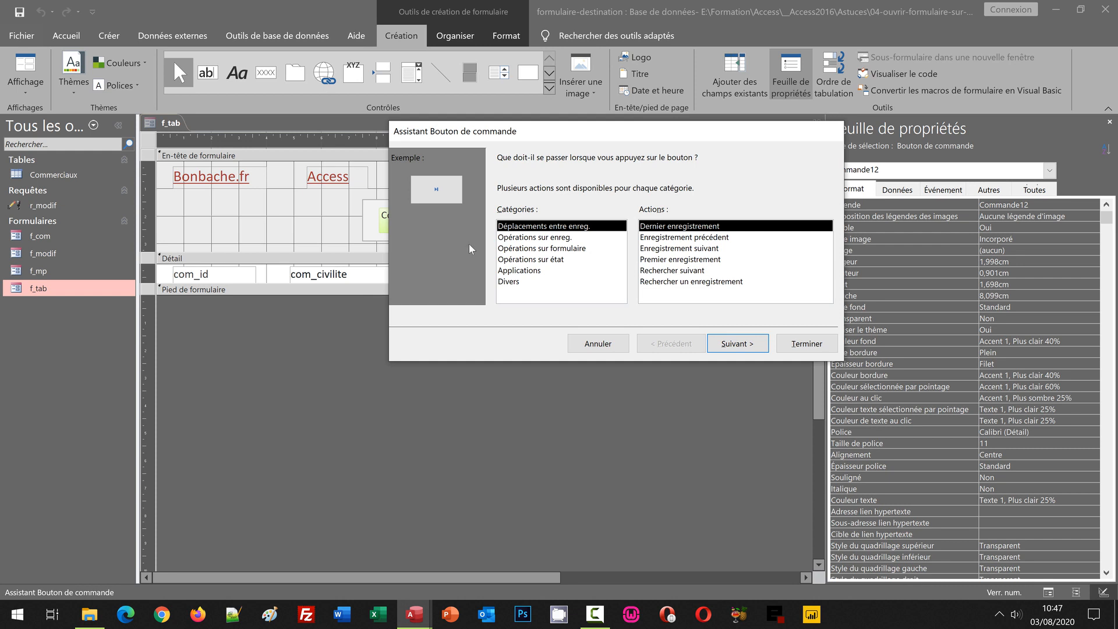
# Step: Assign the new button the form operation "Ouvrir un formulaire" with f_com as the form to open
pyautogui.click(531, 249)
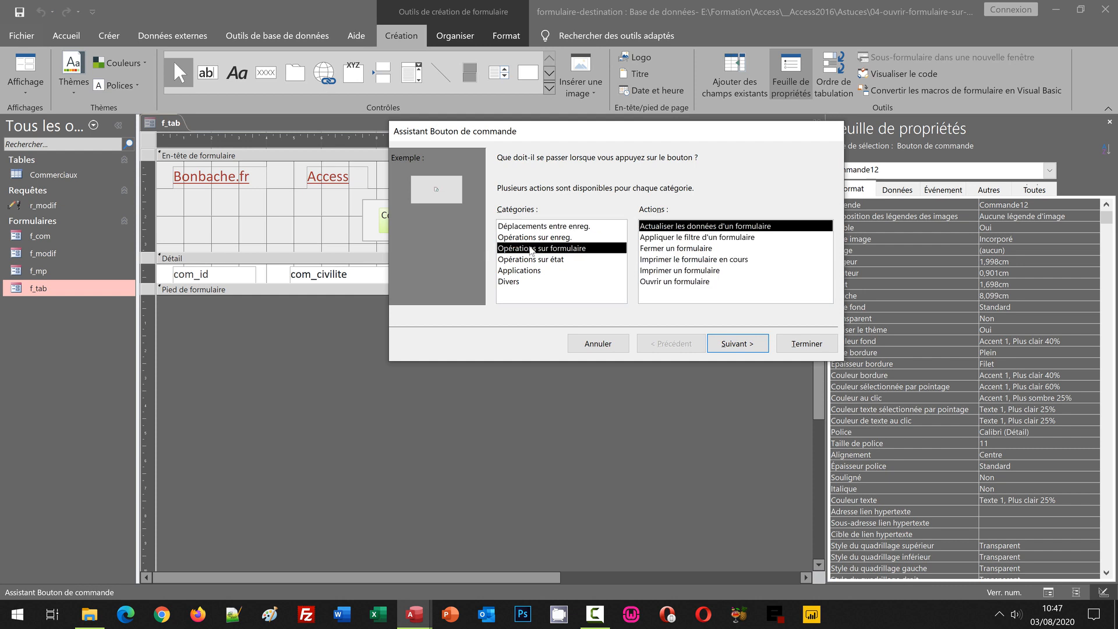
pyautogui.click(675, 282)
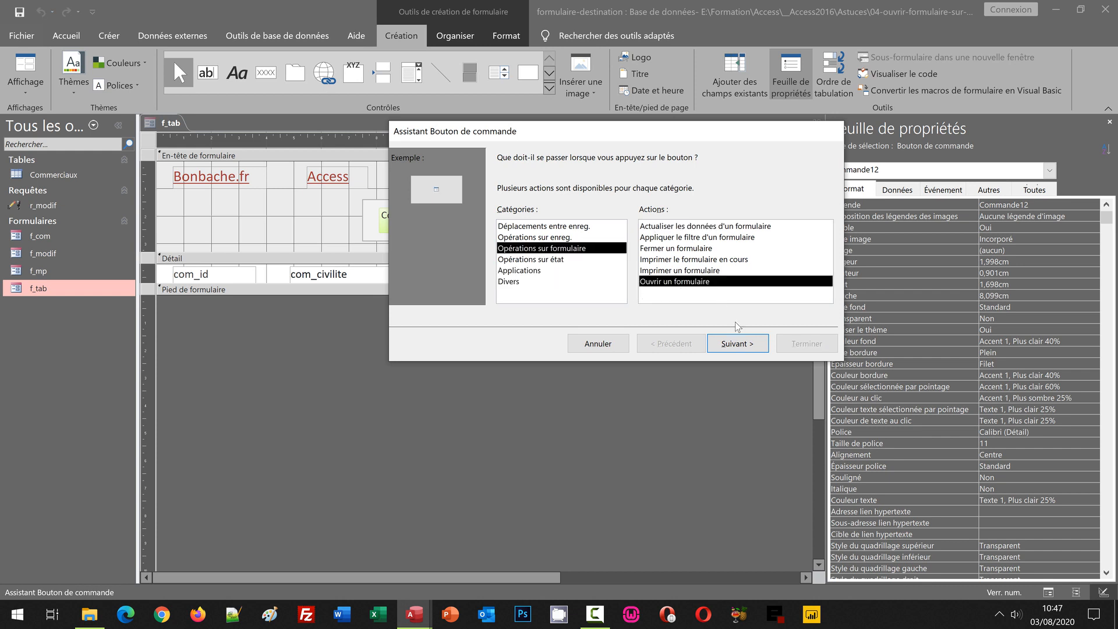
pyautogui.click(738, 345)
pyautogui.click(739, 347)
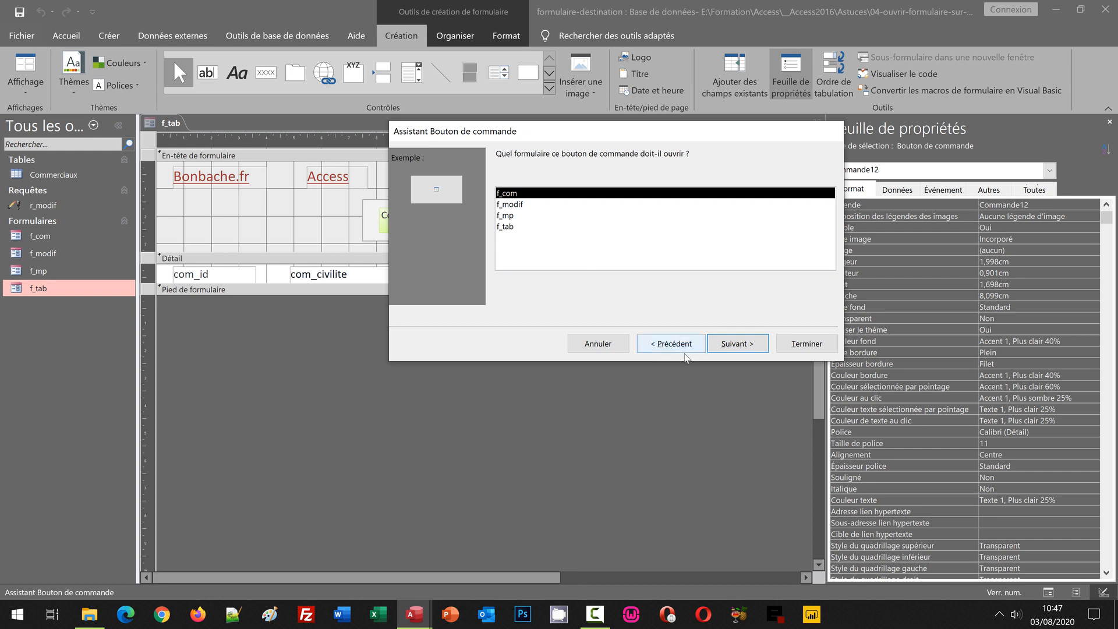
pyautogui.click(733, 344)
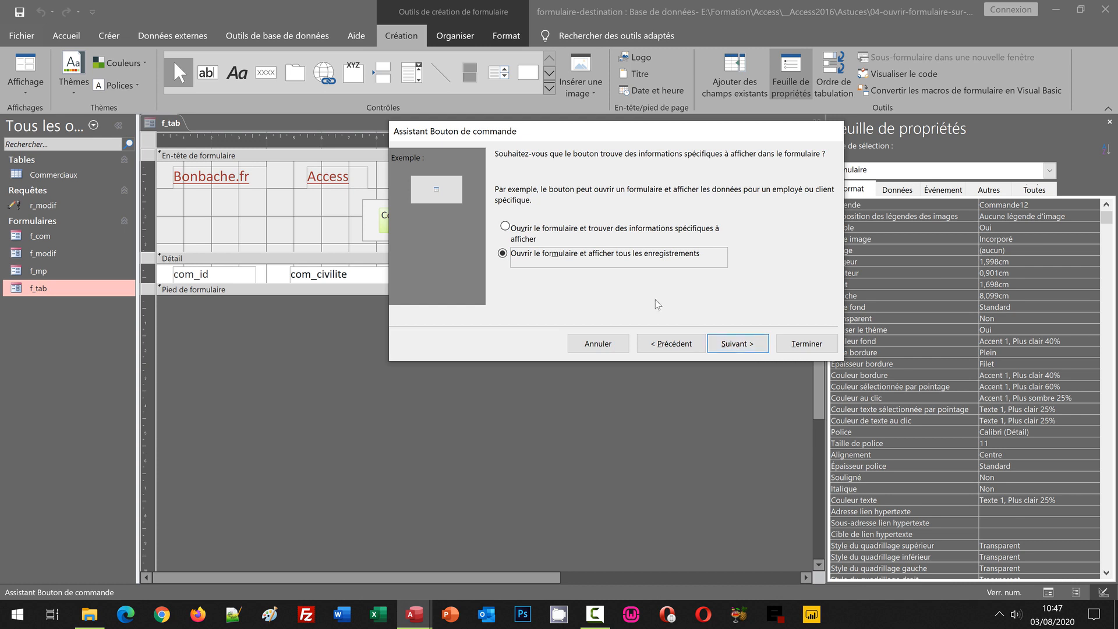
# Step: Make the button open the form on specific information, matching com_id of f_tab with com_id of f_com
pyautogui.click(521, 229)
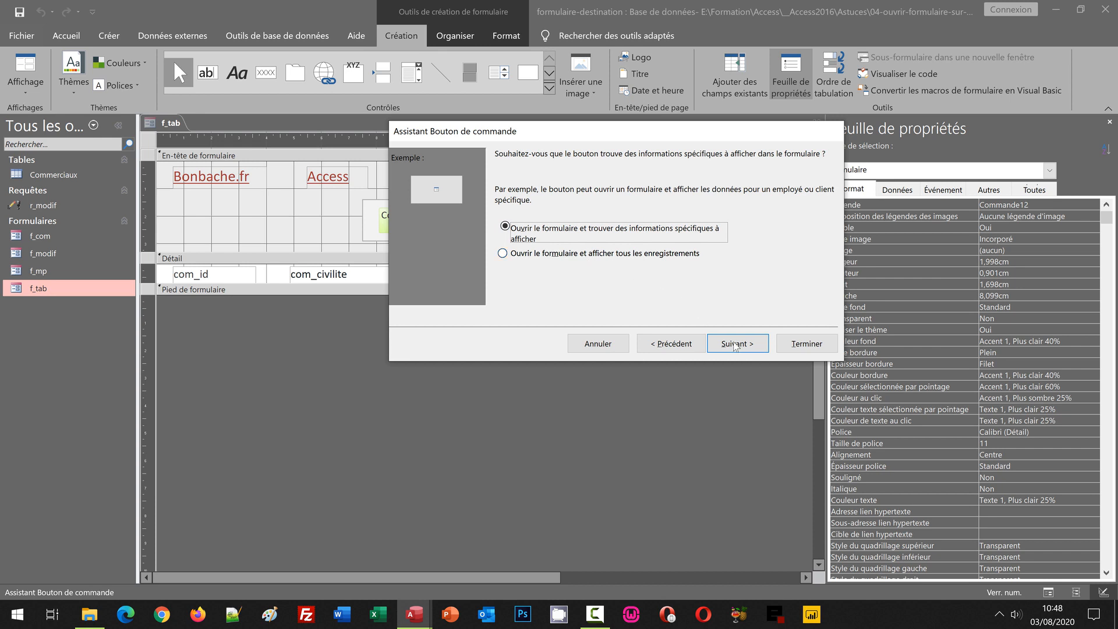
pyautogui.click(738, 347)
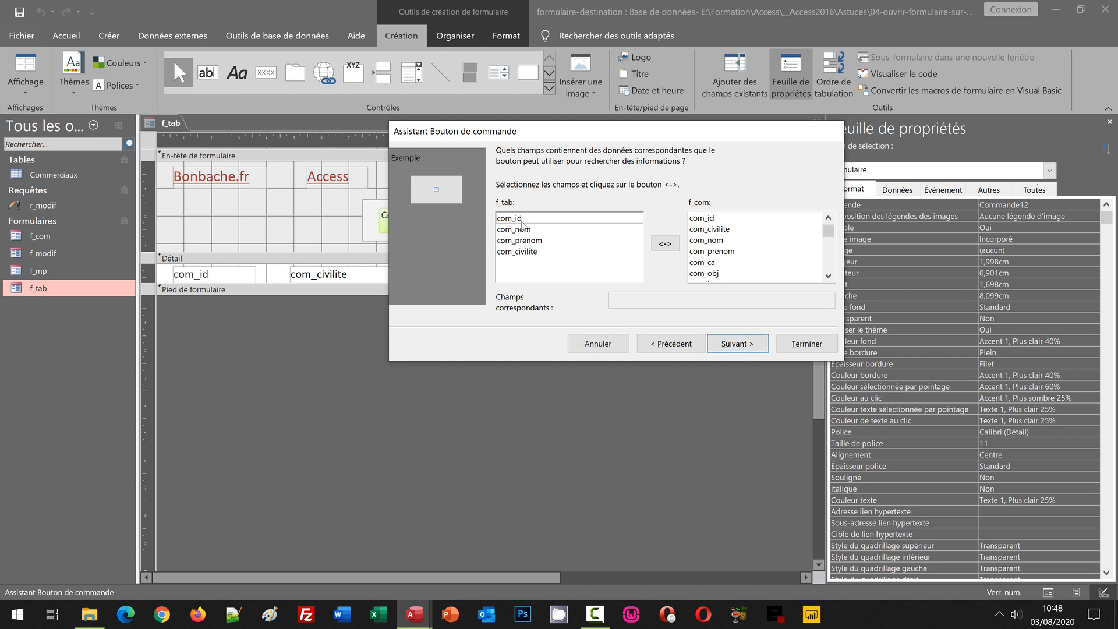
pyautogui.click(522, 221)
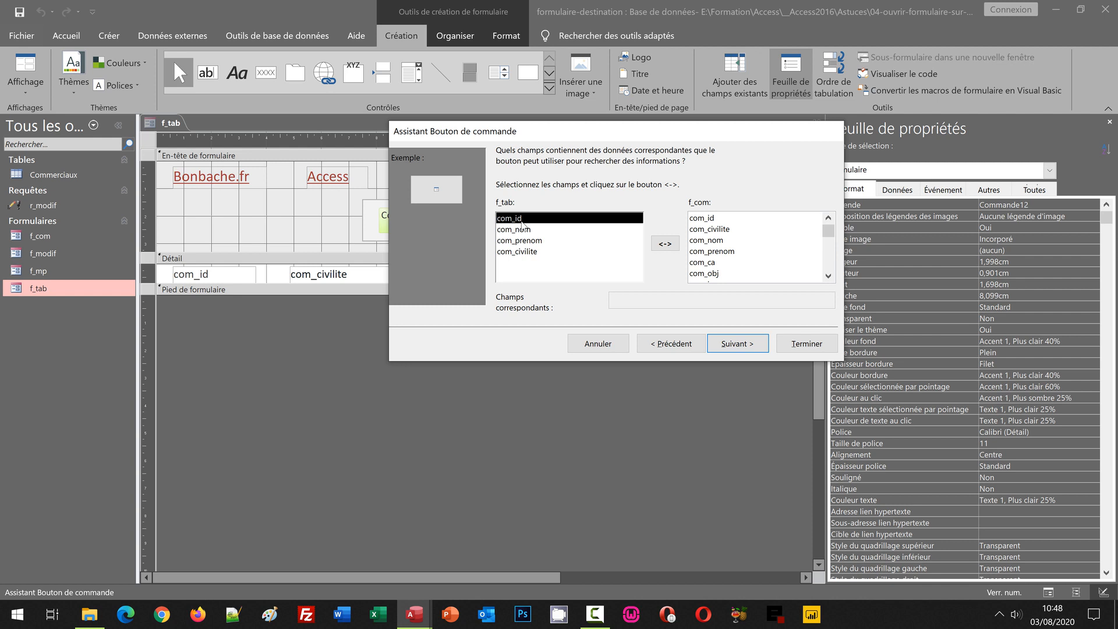
pyautogui.click(704, 219)
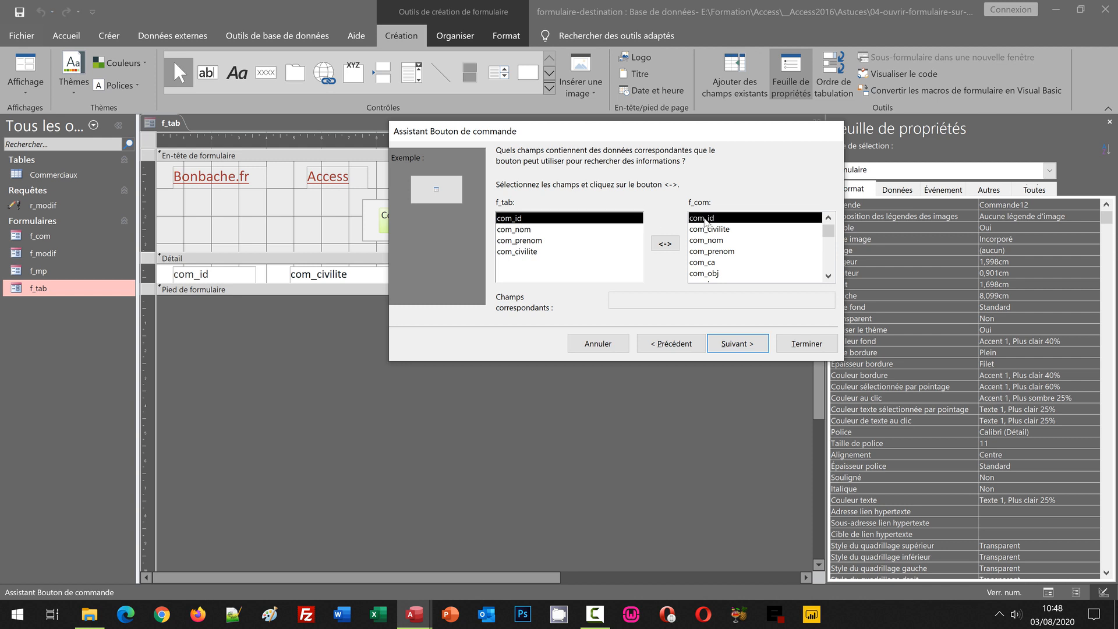
pyautogui.click(671, 245)
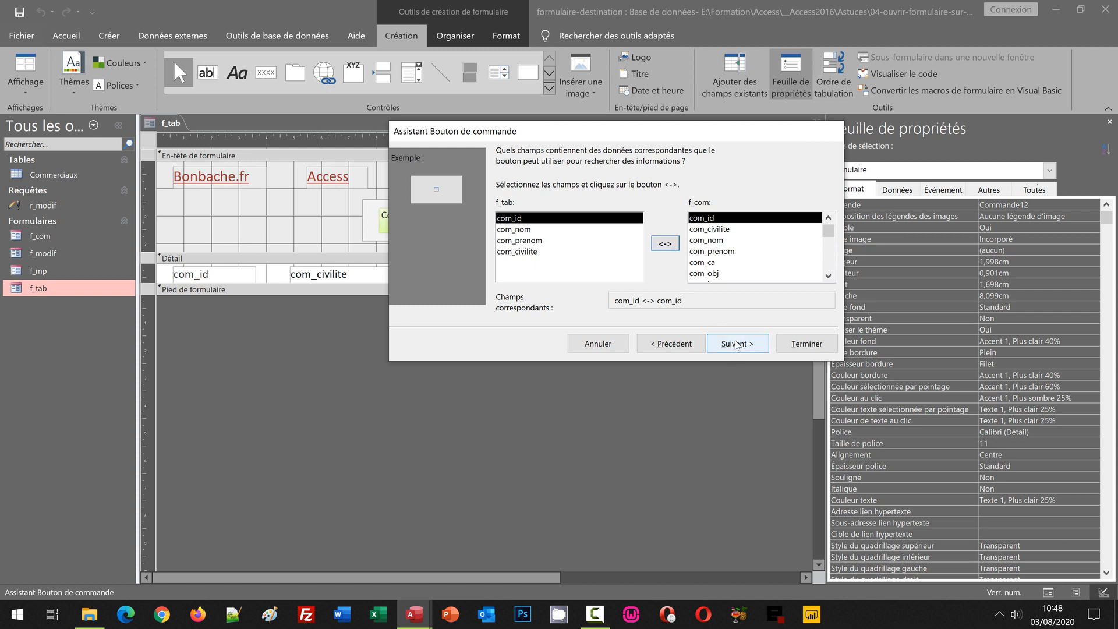
pyautogui.click(738, 345)
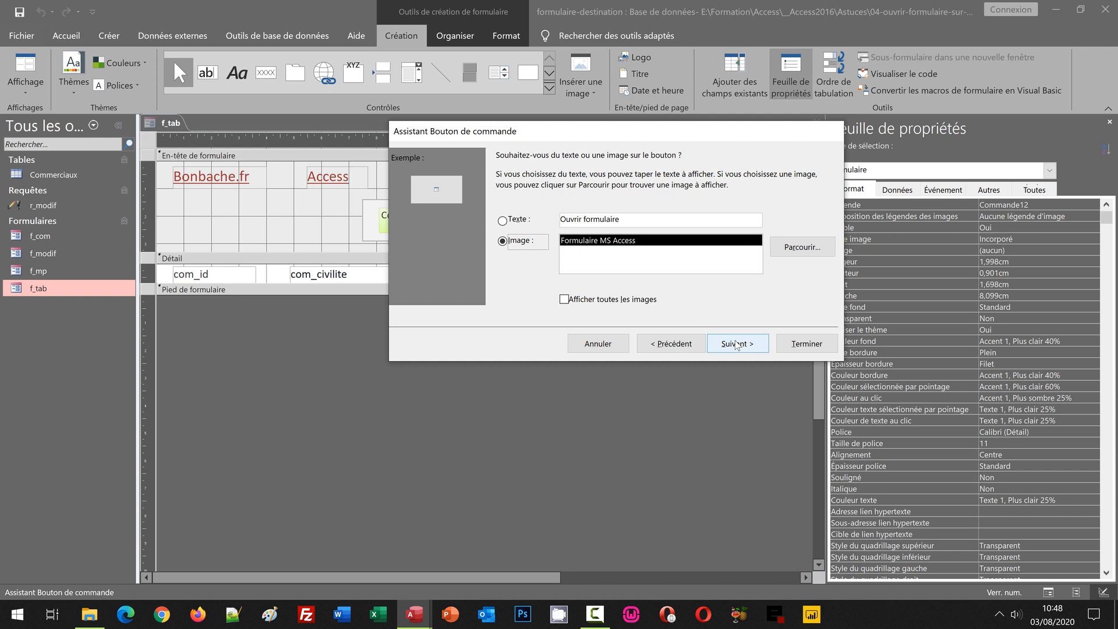
# Step: Give the button the text "Détail" instead of an image, name it Detail, and finish the wizard
pyautogui.click(515, 223)
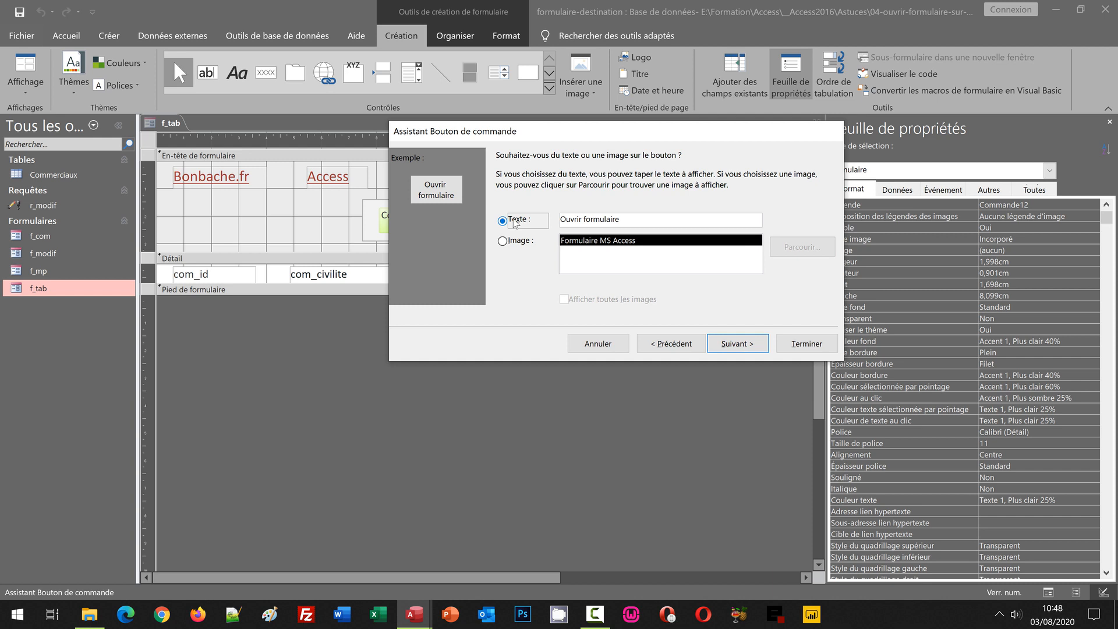
pyautogui.moveTo(629, 216); pyautogui.dragTo(536, 215)
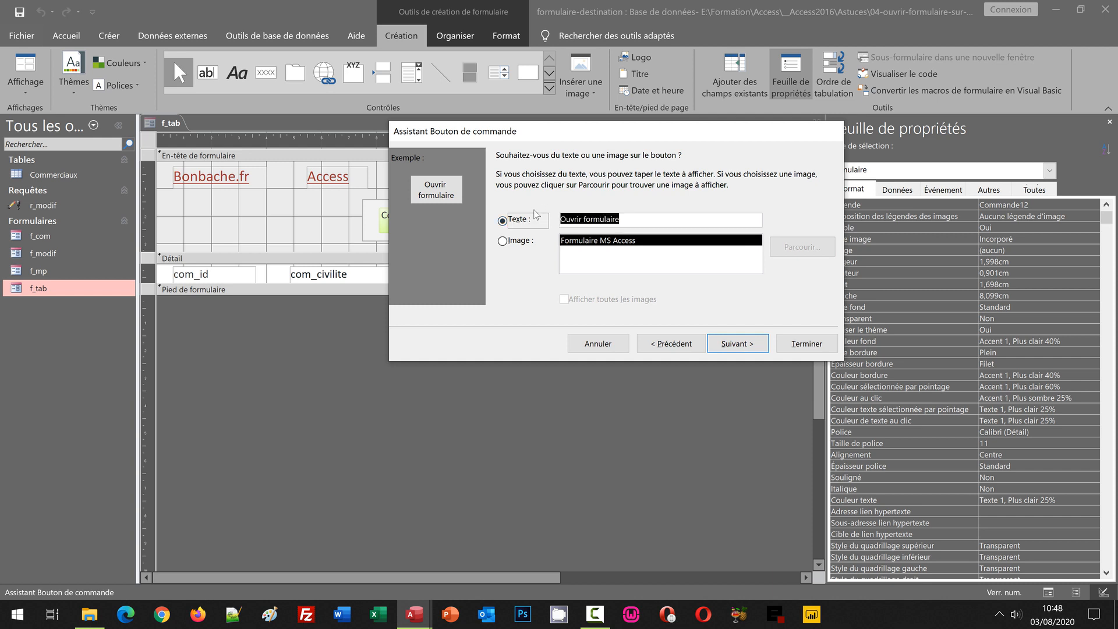
pyautogui.write('Détai')
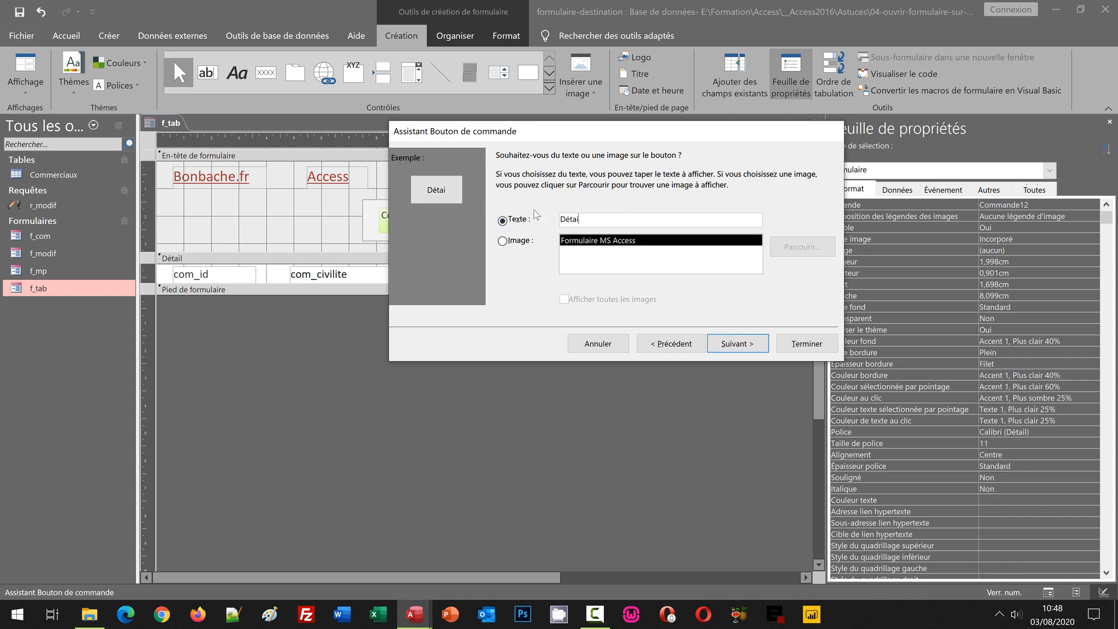
pyautogui.write('l')
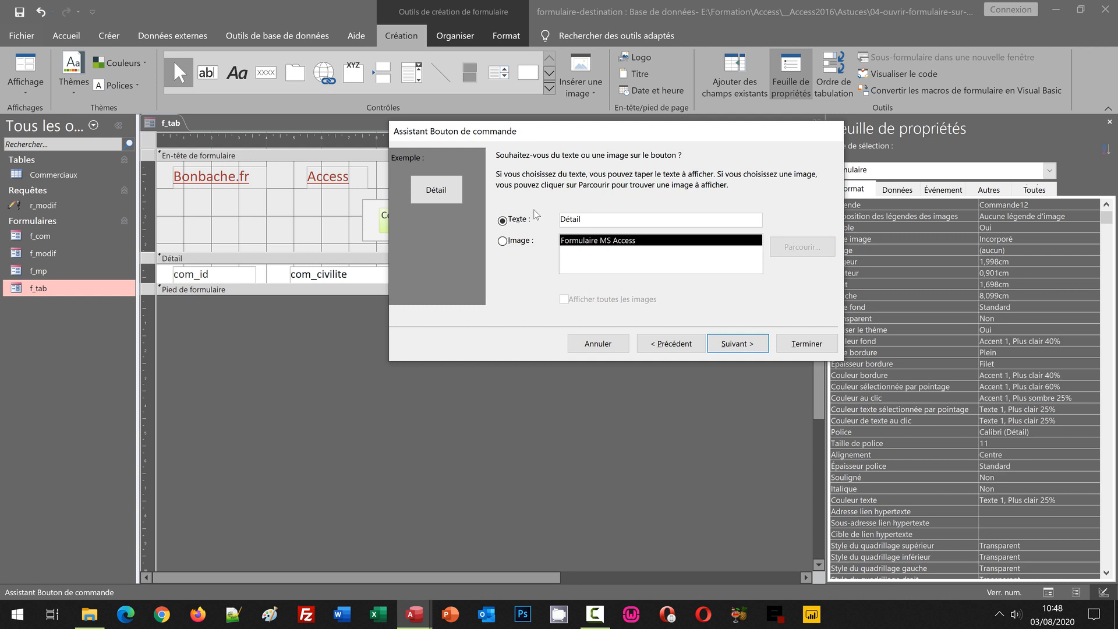
pyautogui.click(736, 343)
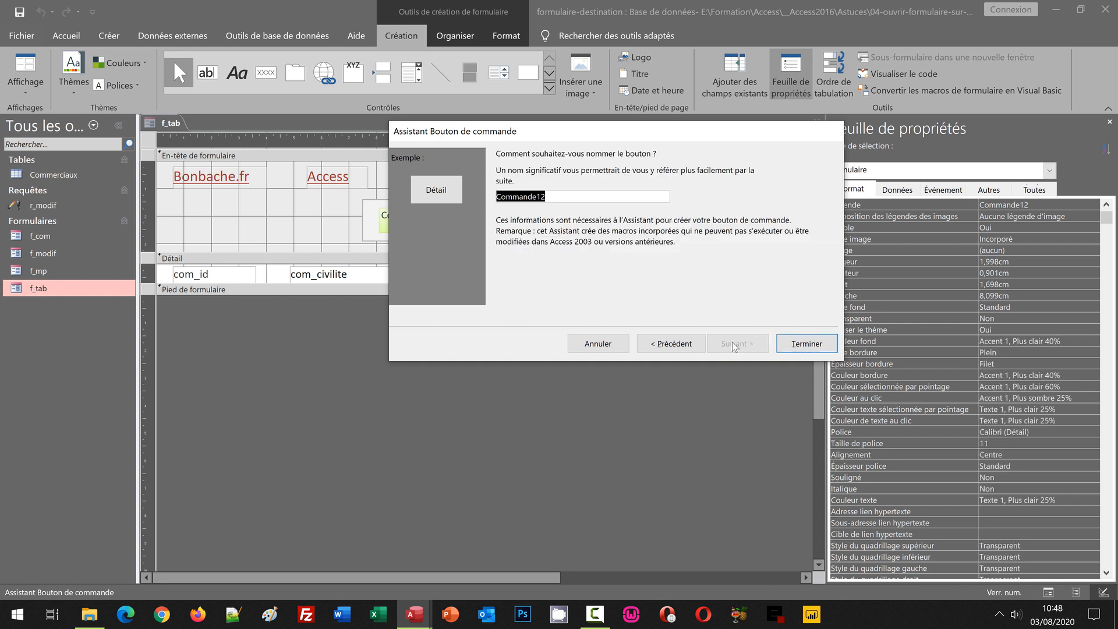
pyautogui.write('Detail')
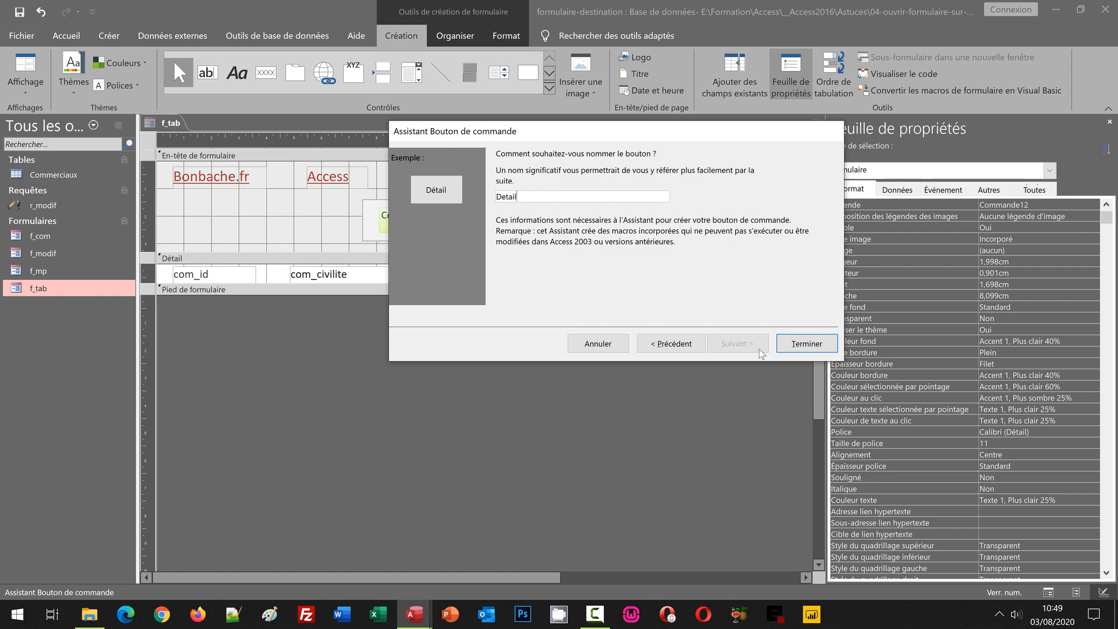
pyautogui.click(787, 344)
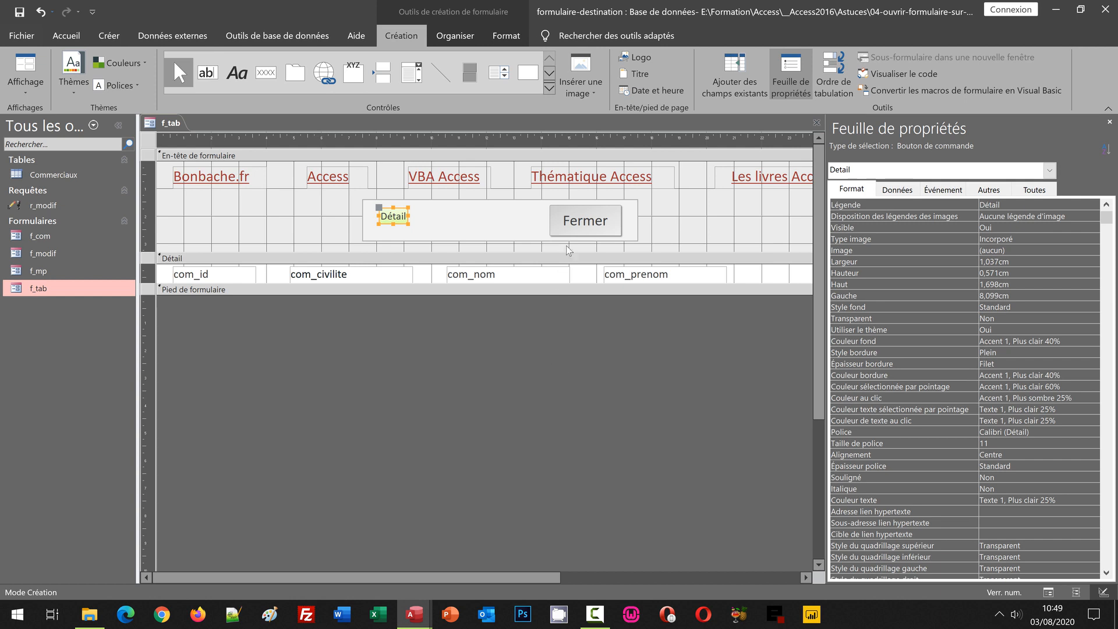
# Step: Copy the formatting of the Fermer button onto the Détail button
pyautogui.click(575, 227)
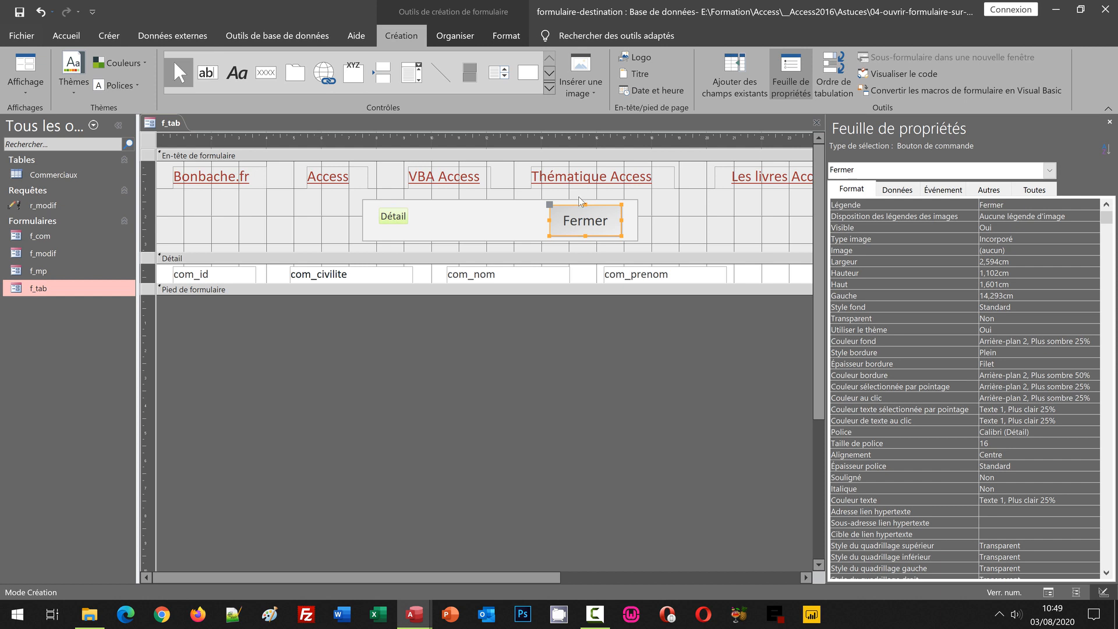
pyautogui.click(511, 33)
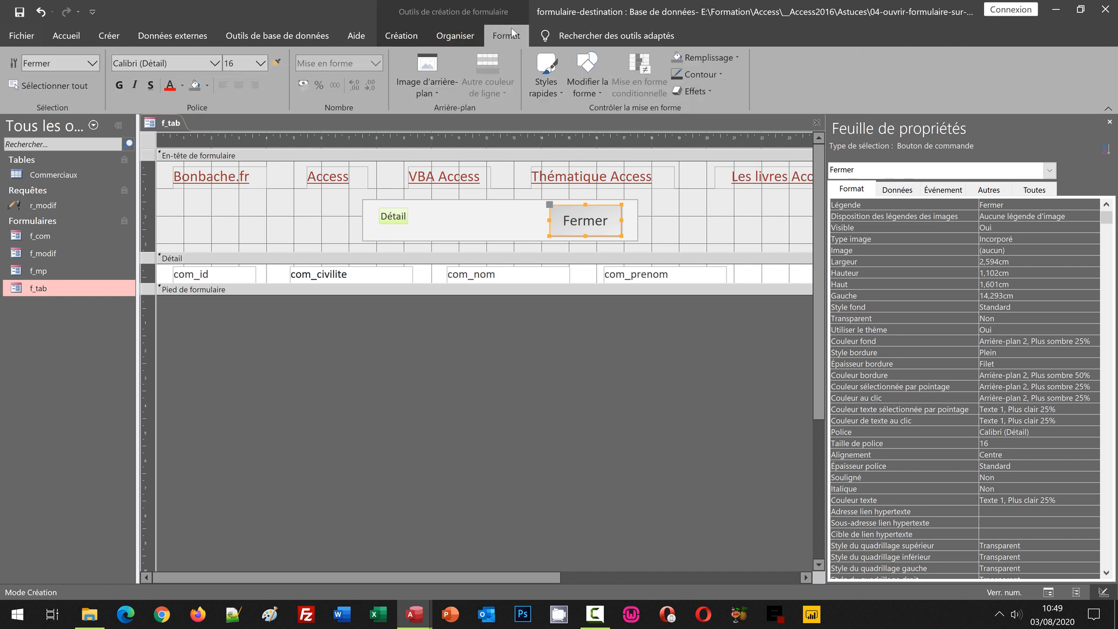
pyautogui.click(276, 63)
pyautogui.click(395, 218)
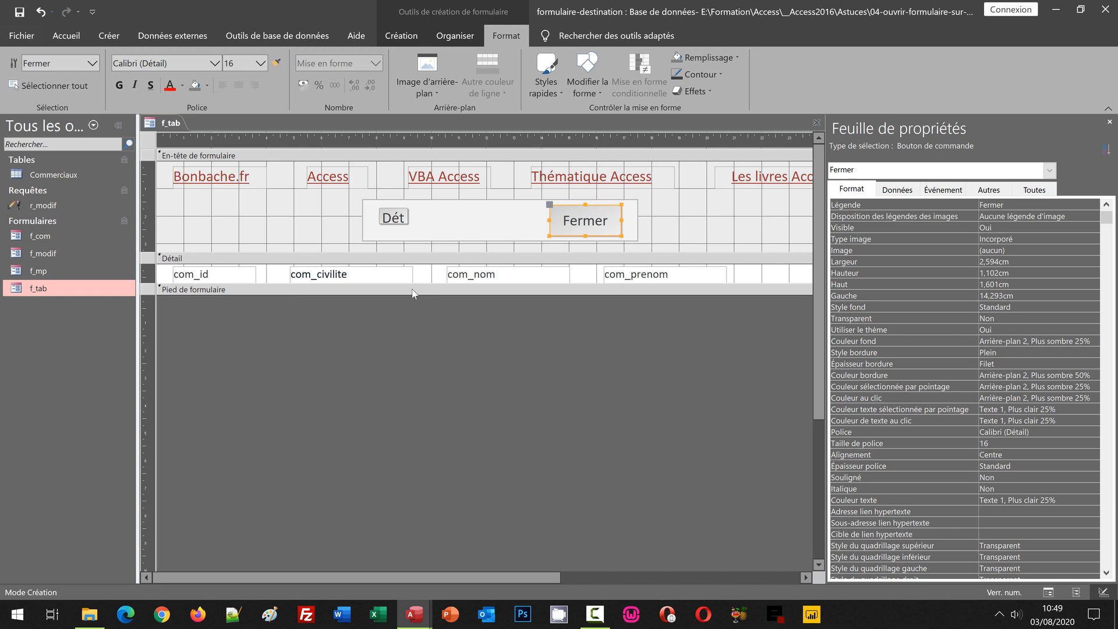
# Step: Sort the Détail button's properties alphabetically and set its width to 2,594 cm and its height to 1,102 cm
pyautogui.click(394, 217)
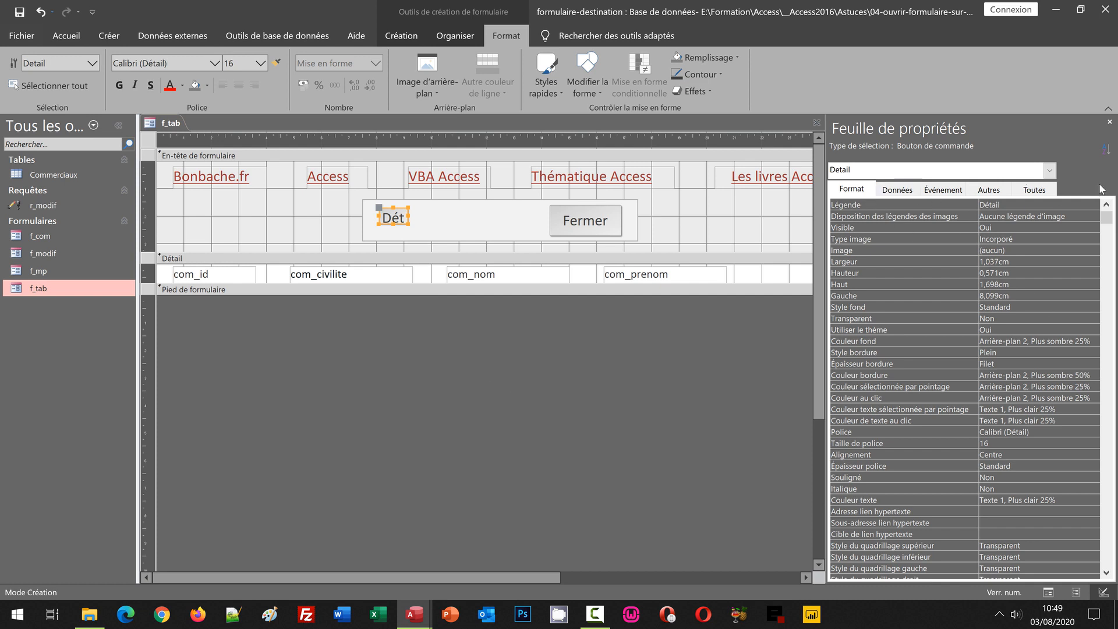
pyautogui.click(1106, 154)
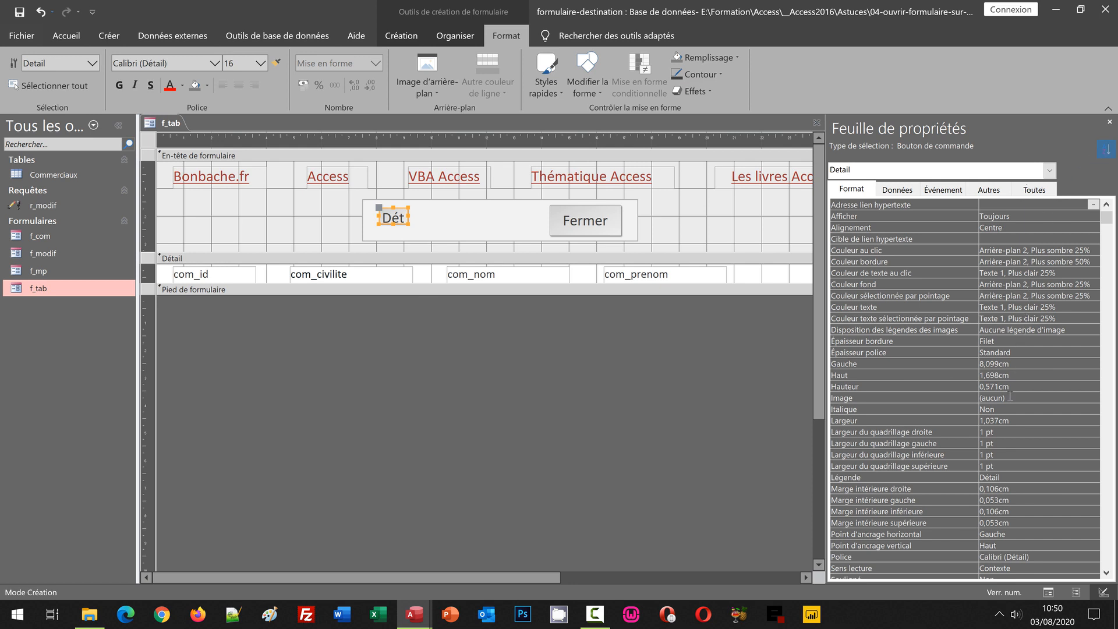
pyautogui.click(958, 420)
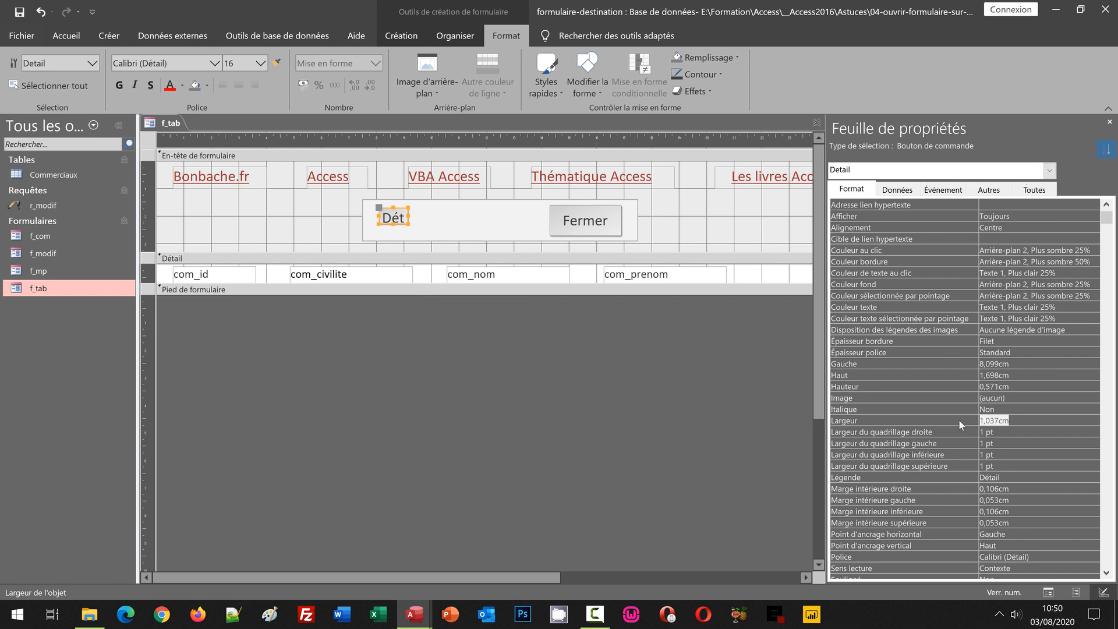
pyautogui.write('2,594')
pyautogui.press('Return')
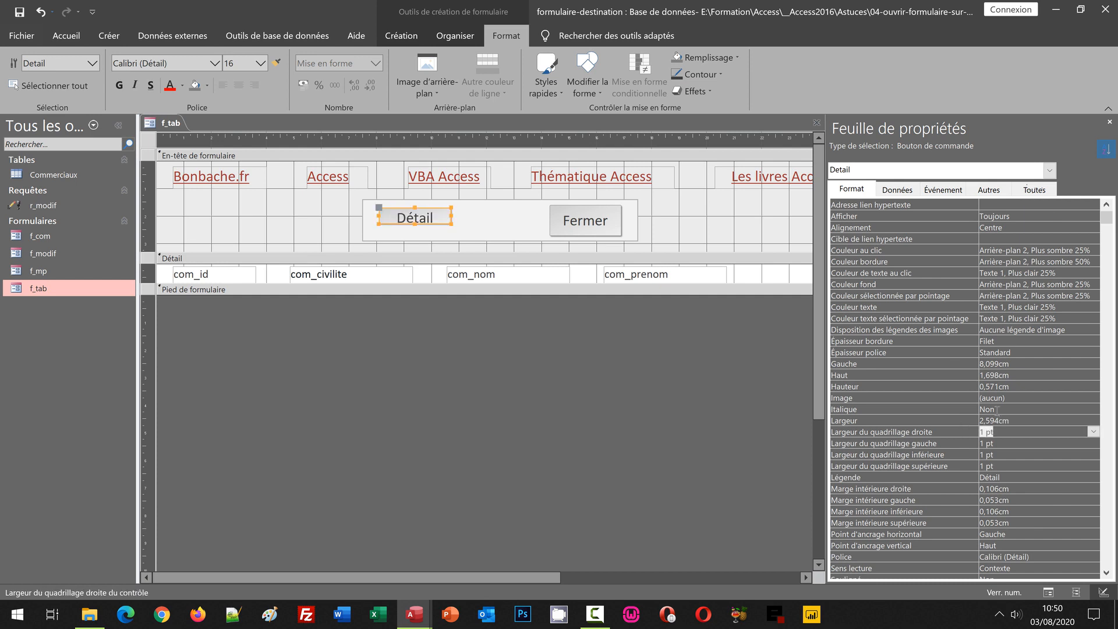
pyautogui.click(1020, 386)
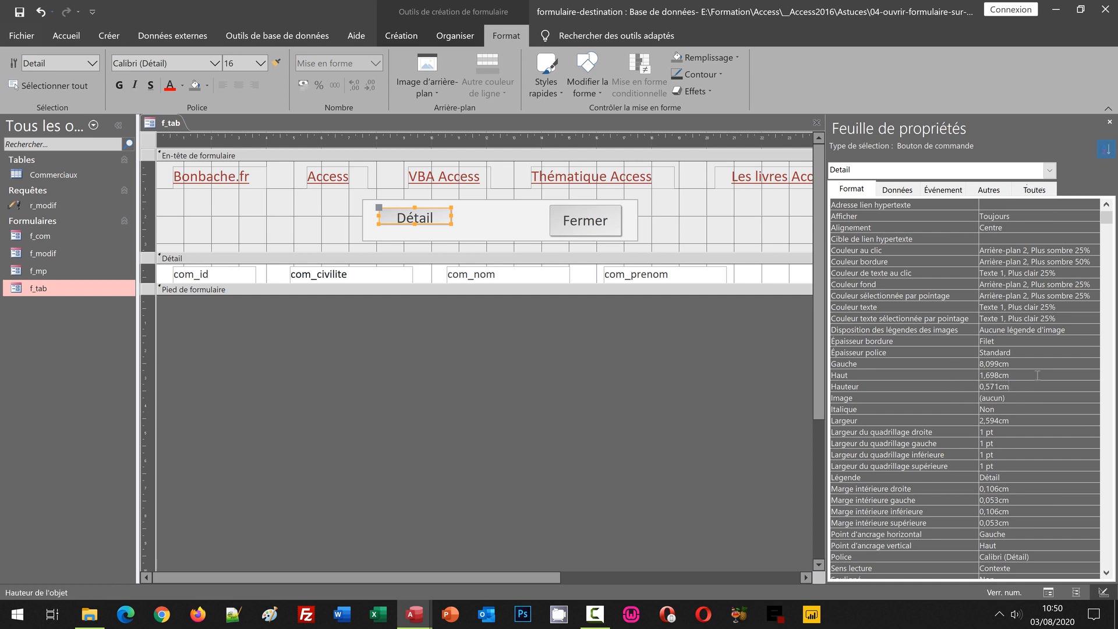
pyautogui.moveTo(1026, 387); pyautogui.dragTo(976, 389)
pyautogui.write('1,102')
pyautogui.press('Return')
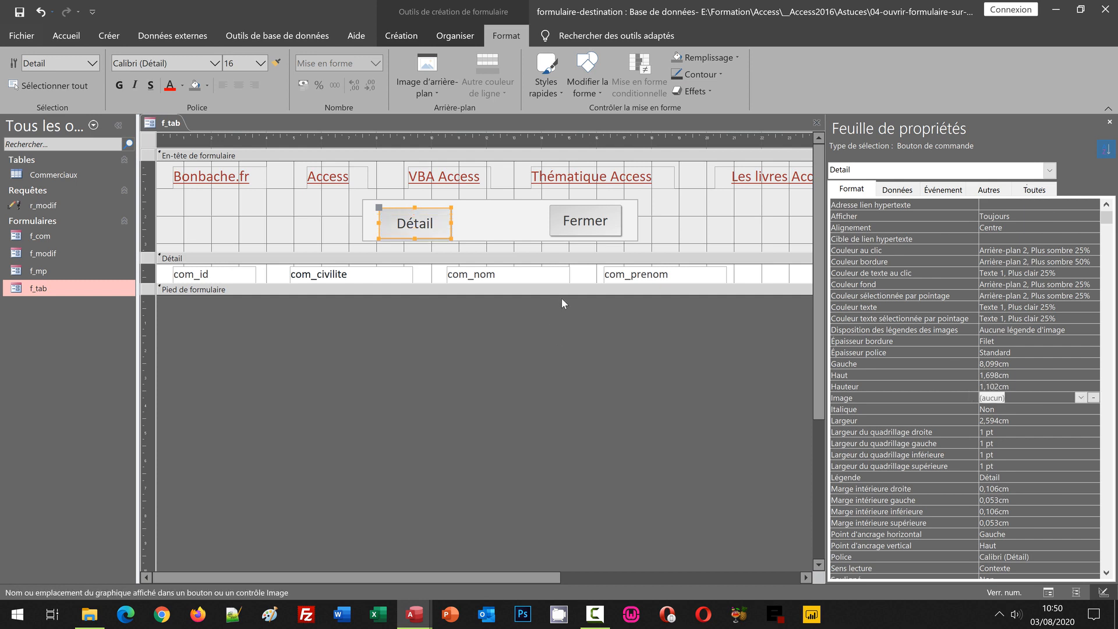
# Step: Align the Détail and Fermer buttons along their top edges
pyautogui.keyDown('shift'); pyautogui.click(581, 224); pyautogui.keyUp('shift')
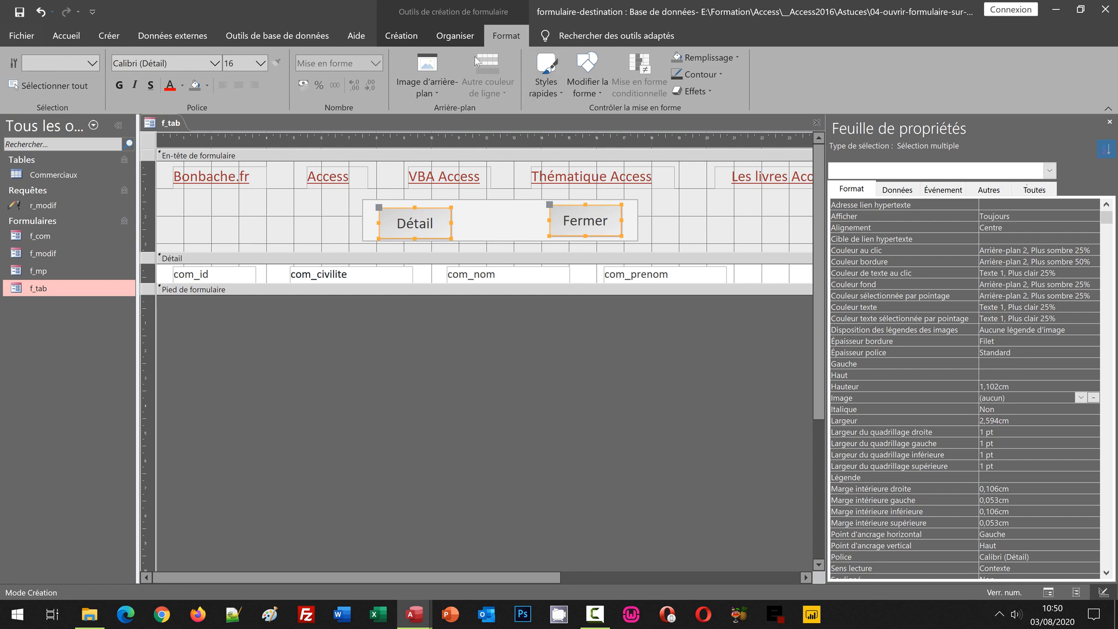
pyautogui.click(456, 42)
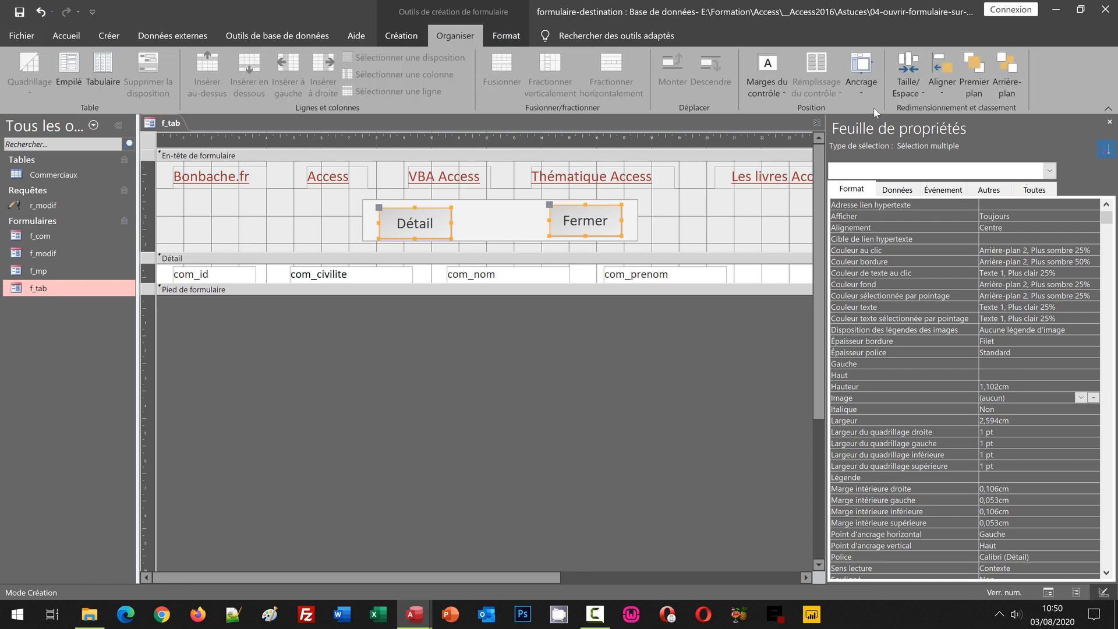
pyautogui.click(942, 87)
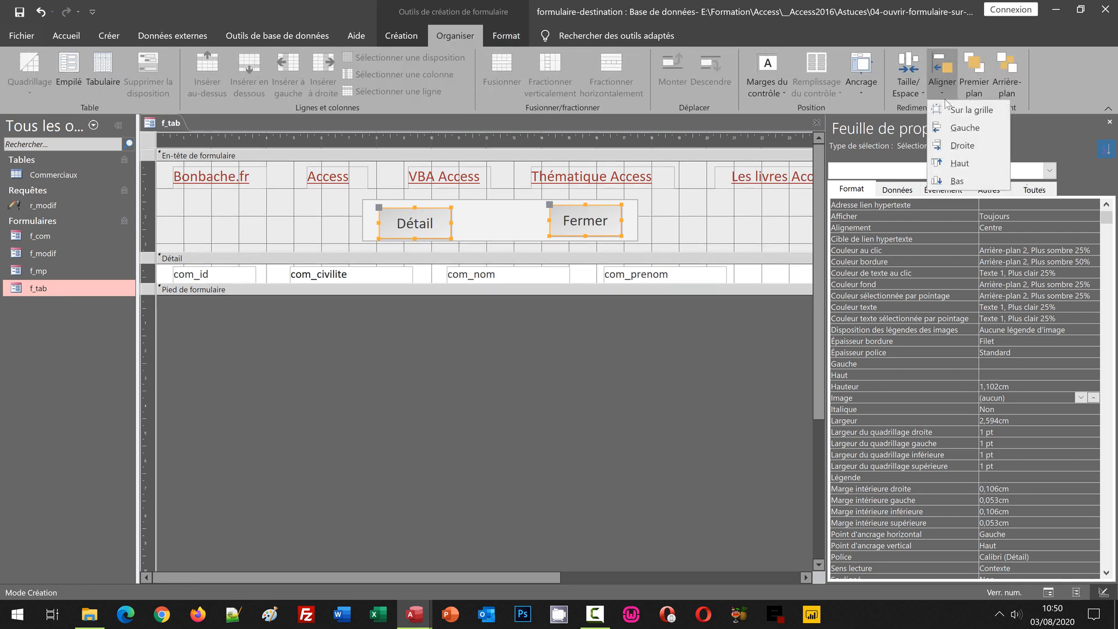
pyautogui.click(959, 163)
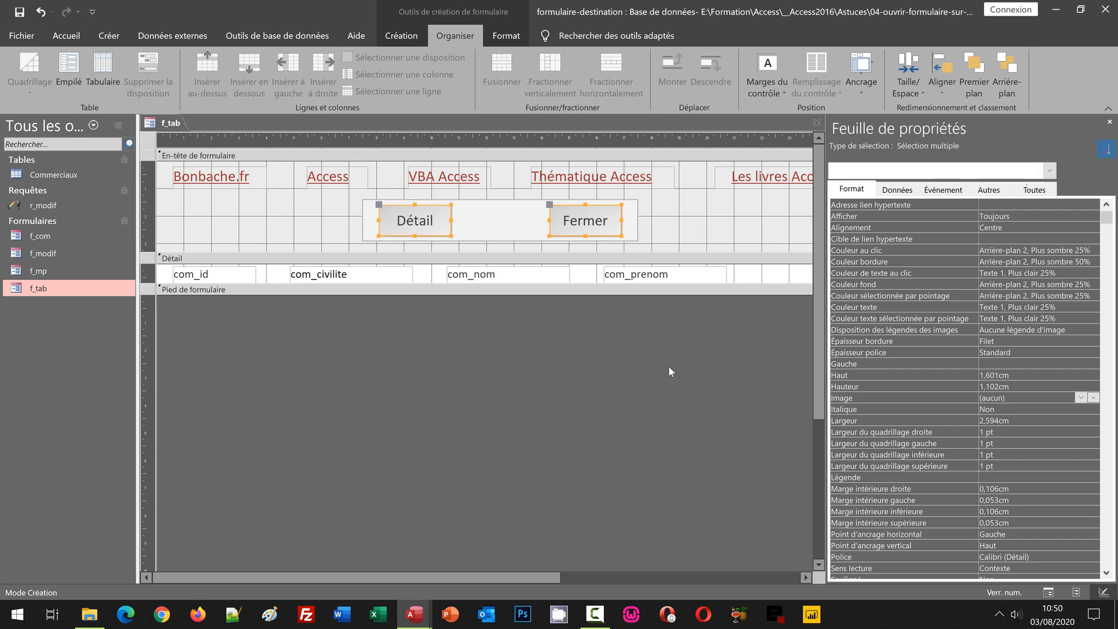
pyautogui.click(679, 229)
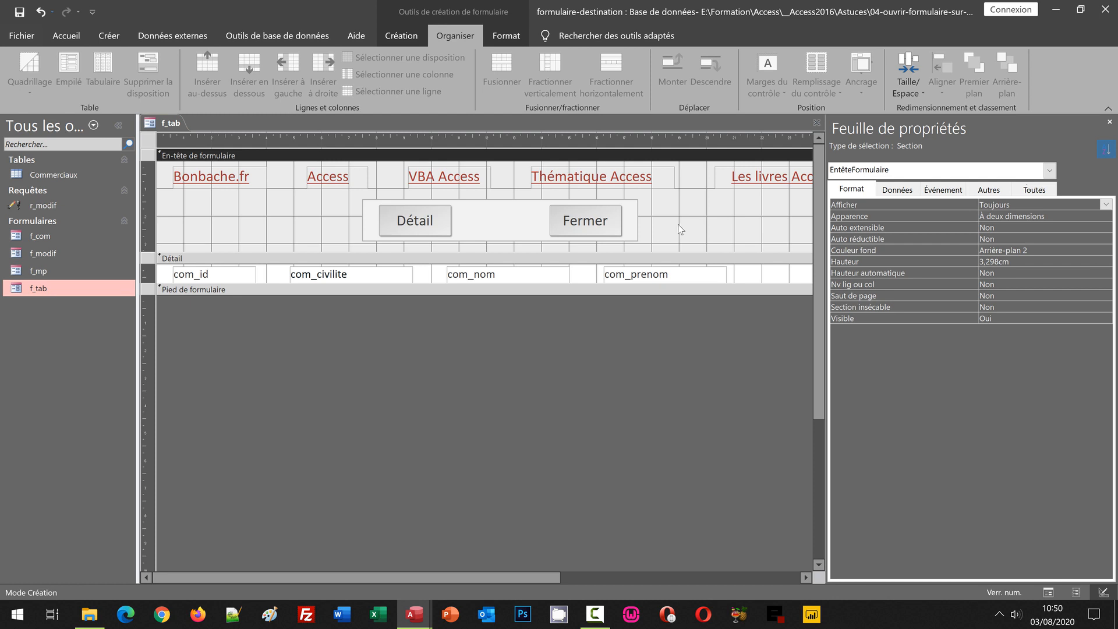
# Step: Run the f_tab form and test the Détail button on the record with identifier 11
pyautogui.press('F5')
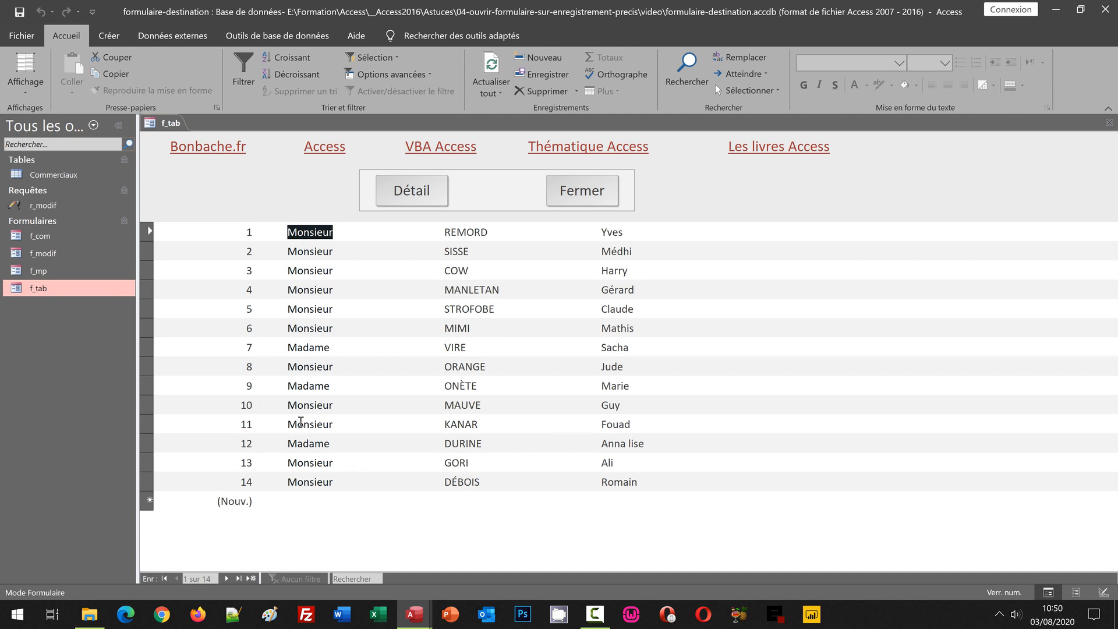
pyautogui.click(300, 422)
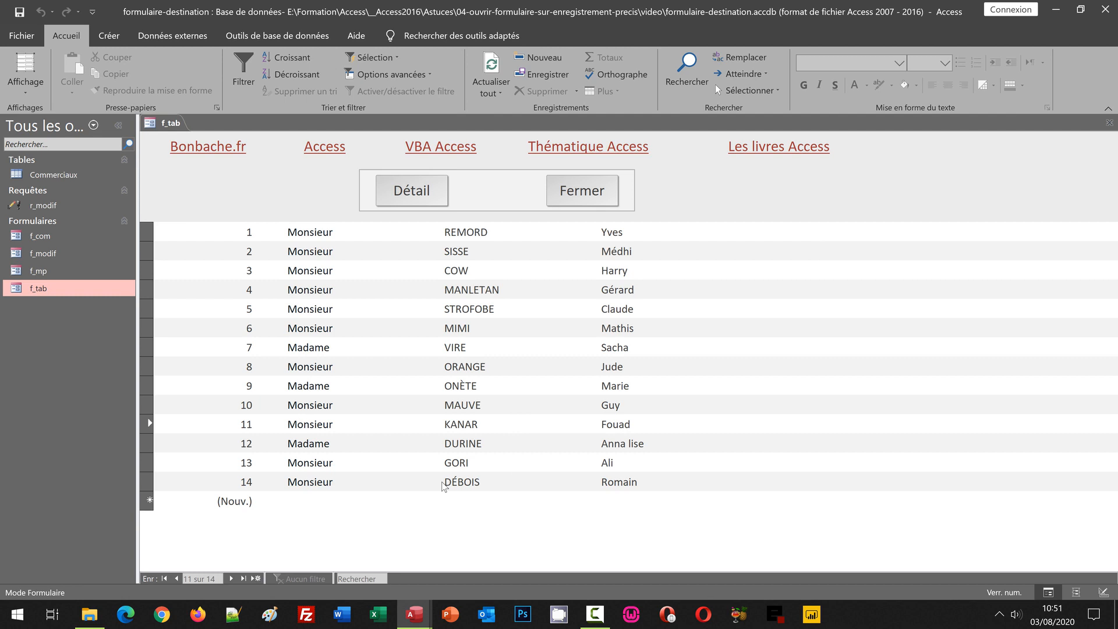
pyautogui.click(429, 192)
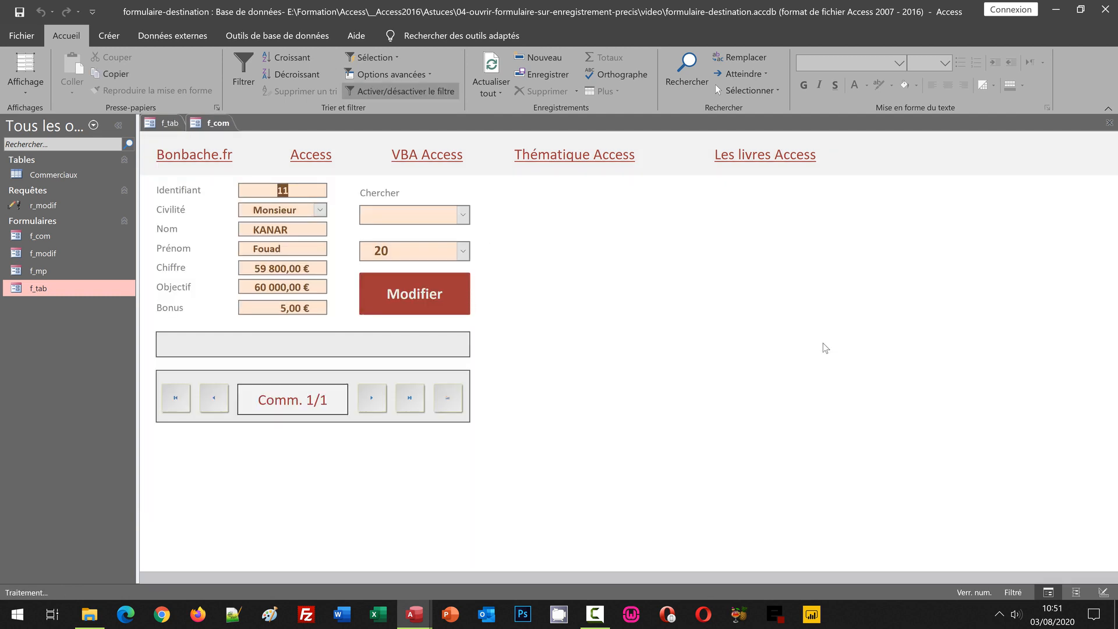